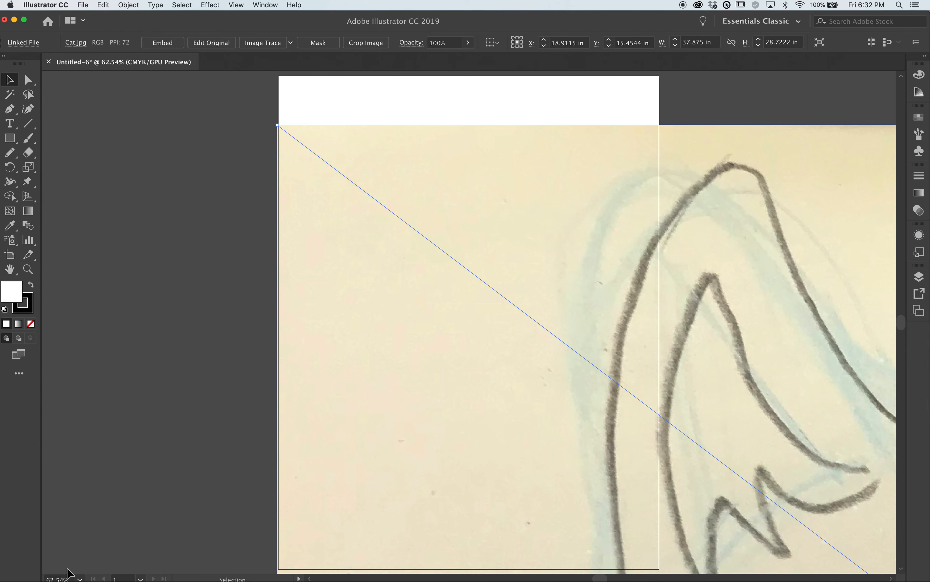
# - Examine how the whole placed cat sketch compares with the artboard at reduced magnification
pyautogui.click(78, 578)
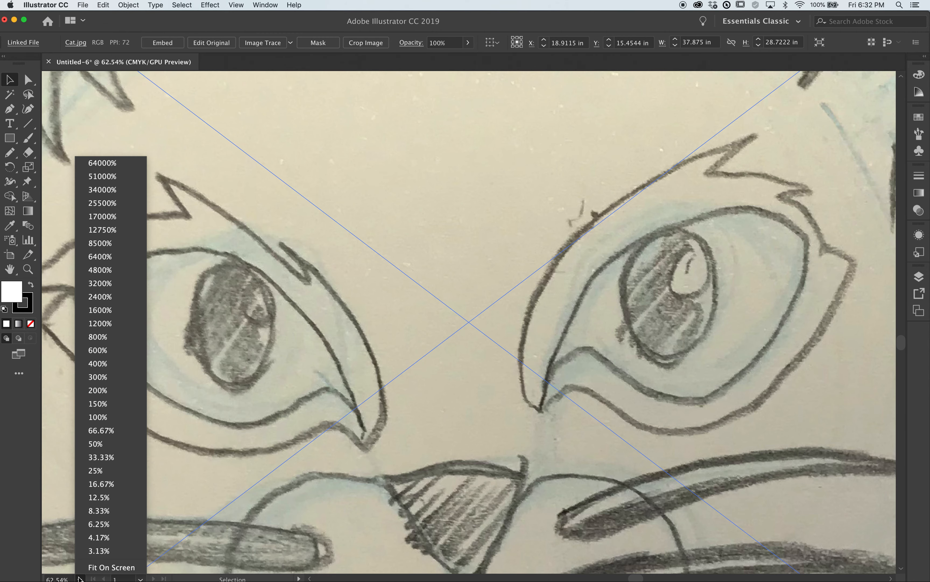
pyautogui.click(97, 486)
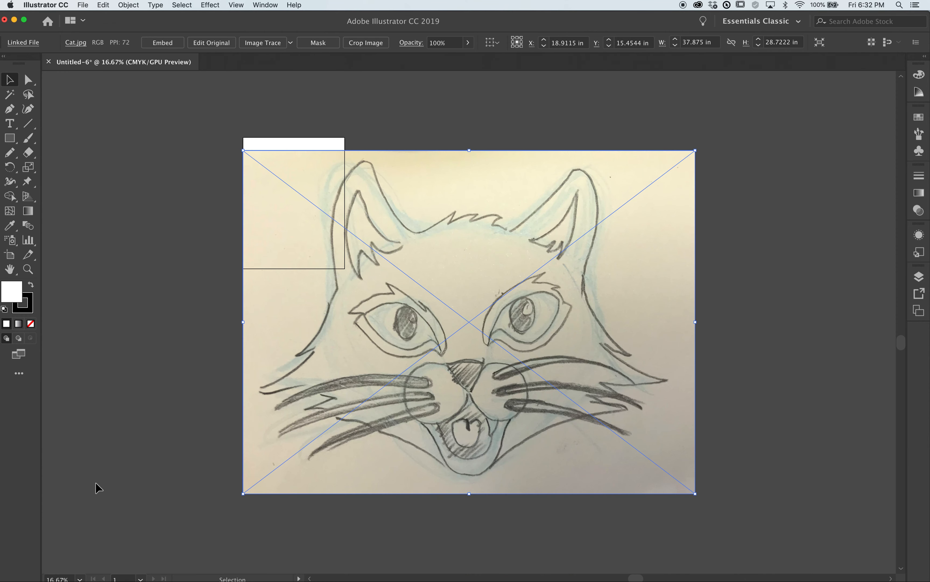
pyautogui.press('super+0')
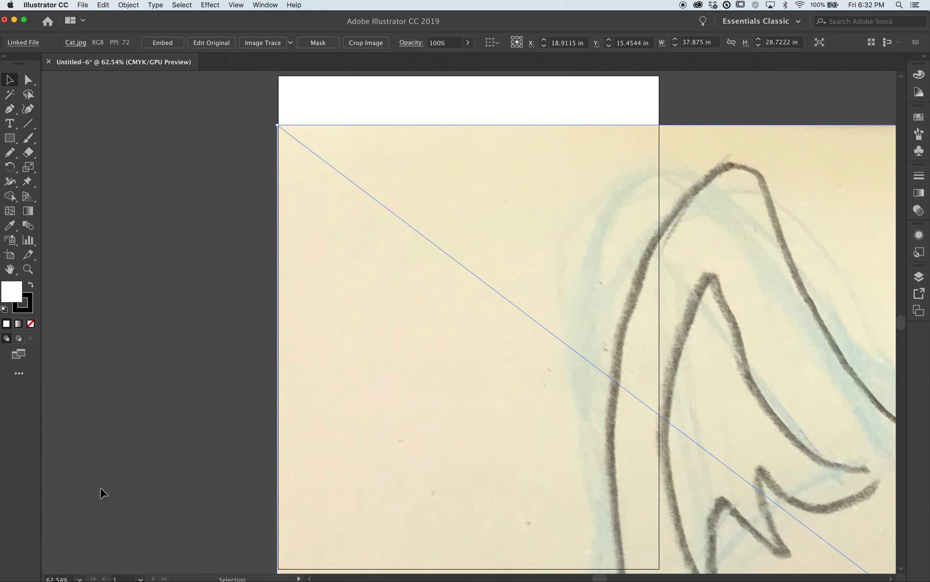
pyautogui.press('alt+super+space')
pyautogui.click(516, 325)
pyautogui.click(516, 325)
pyautogui.click(516, 325)
pyautogui.click(515, 324)
pyautogui.click(516, 325)
pyautogui.click(515, 325)
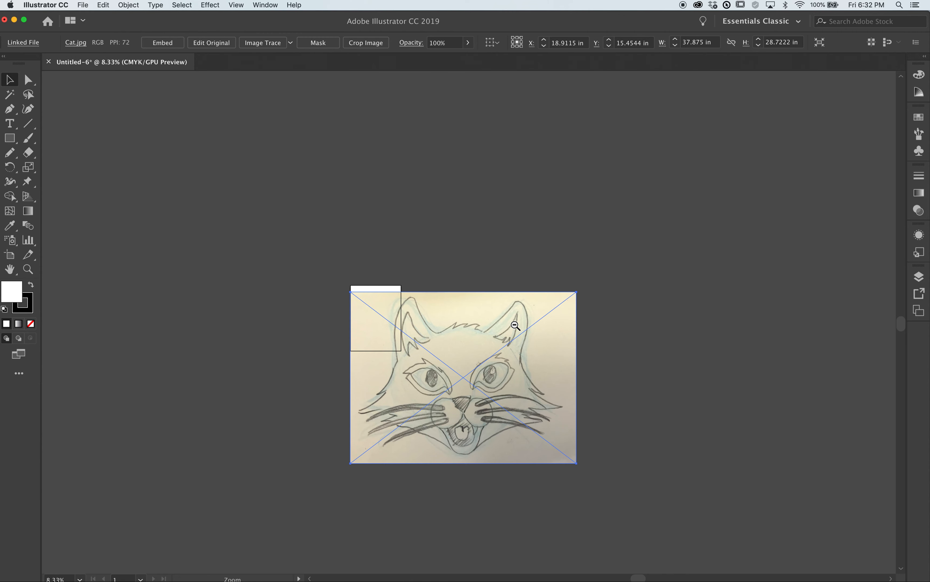
pyautogui.press('super+0')
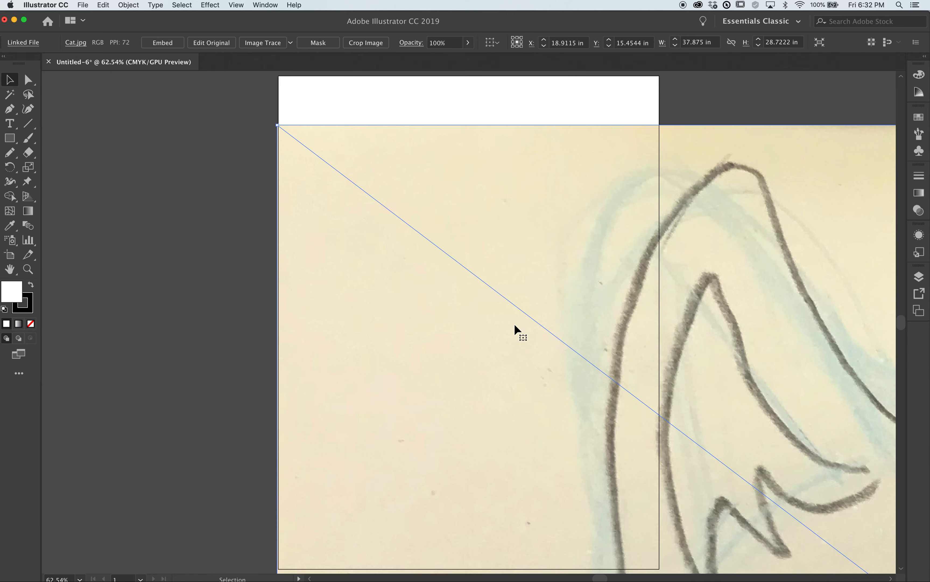
# - Scale the placed cat sketch down proportionally to about 7.18 by 5.44 in so it fits within the artboard
pyautogui.press('a')
pyautogui.press('super+minus')
pyautogui.press('super+minus')
pyautogui.press('super+minus')
pyautogui.press('super+minus')
pyautogui.press('super+minus')
pyautogui.press('v')
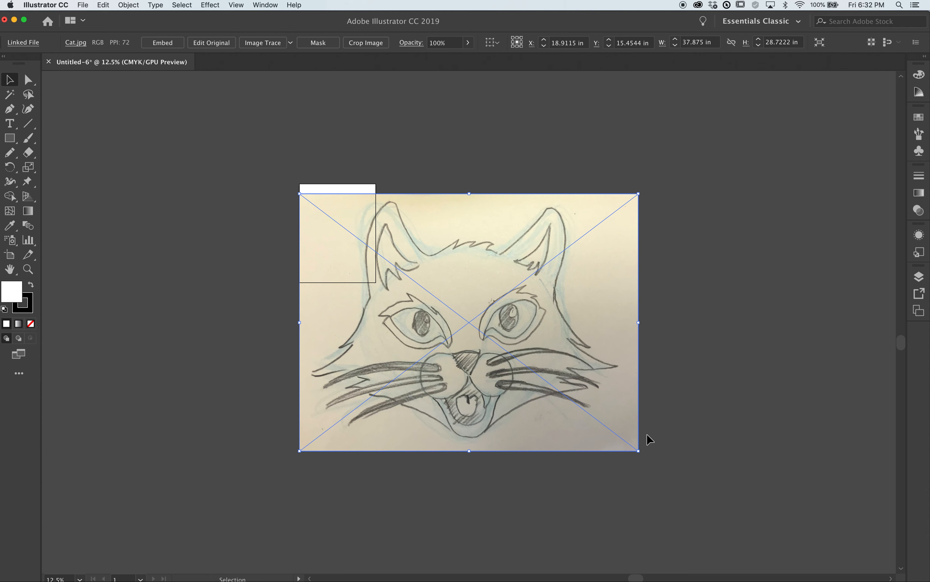
pyautogui.moveTo(639, 450); pyautogui.dragTo(327, 245)
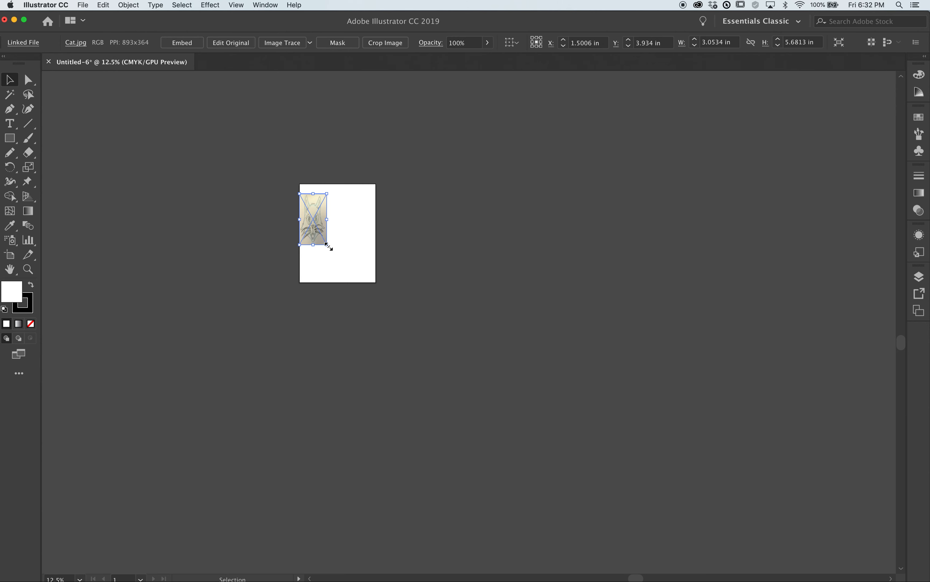
pyautogui.press('super+z')
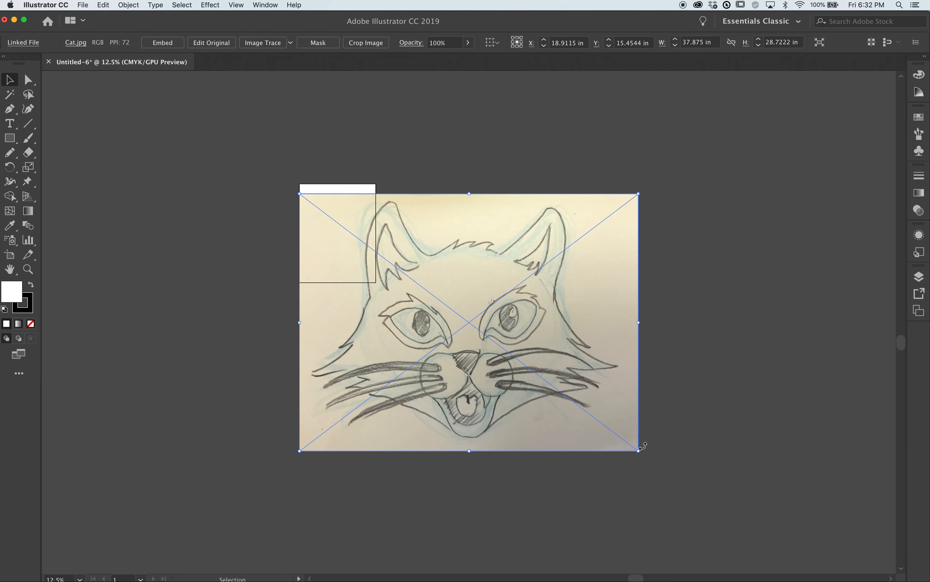
pyautogui.moveTo(641, 453); pyautogui.dragTo(363, 242)
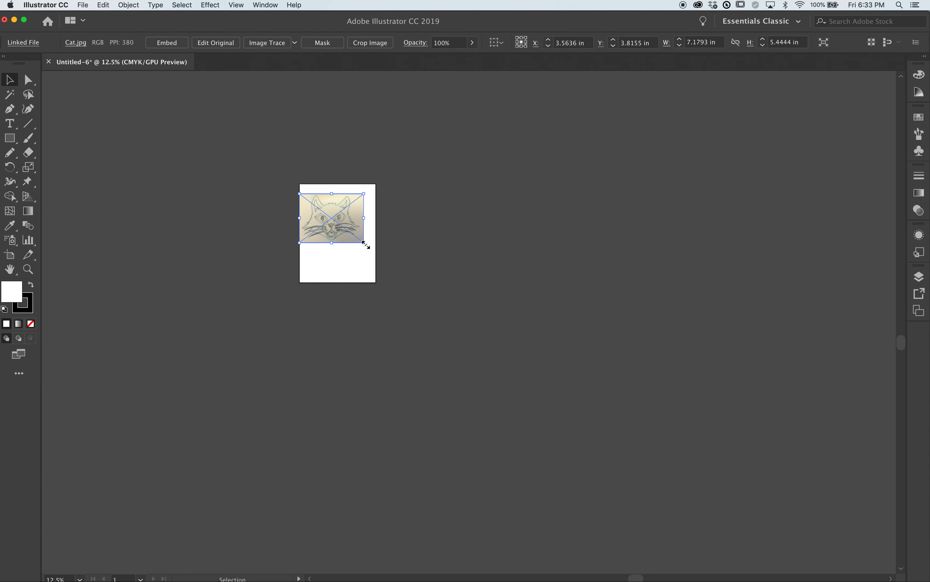
pyautogui.press('super+0')
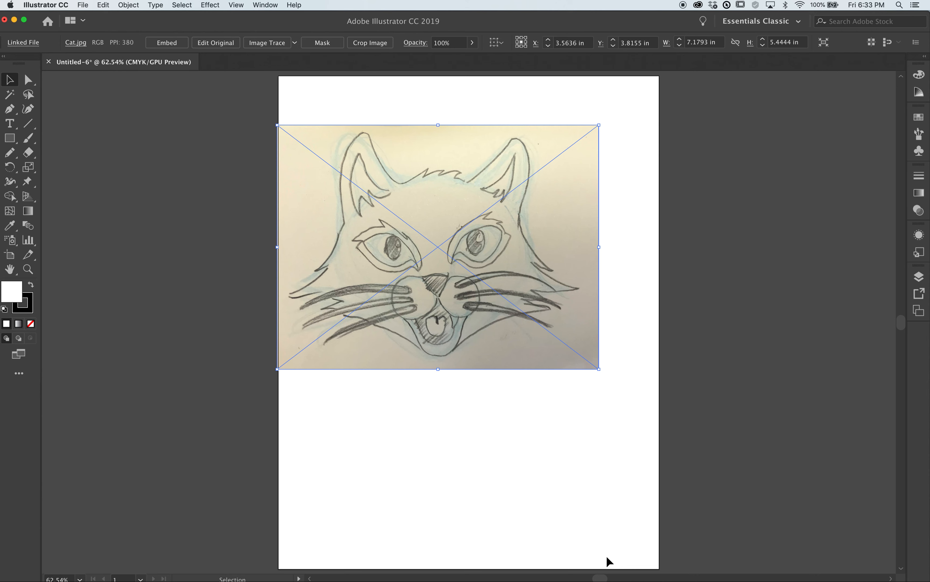
# - Center the resized cat sketch on the artboard
pyautogui.press('Delete')
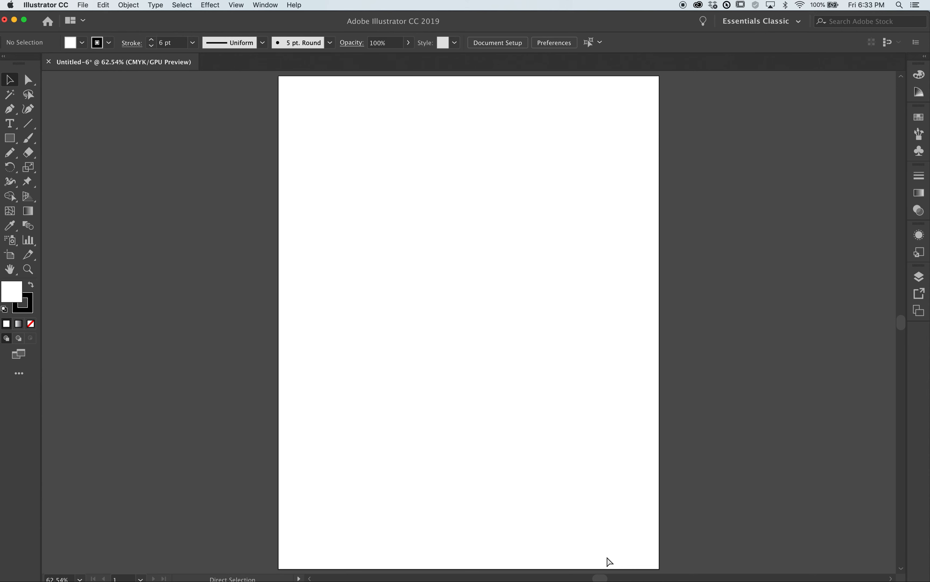
pyautogui.press('a')
pyautogui.press('super+z')
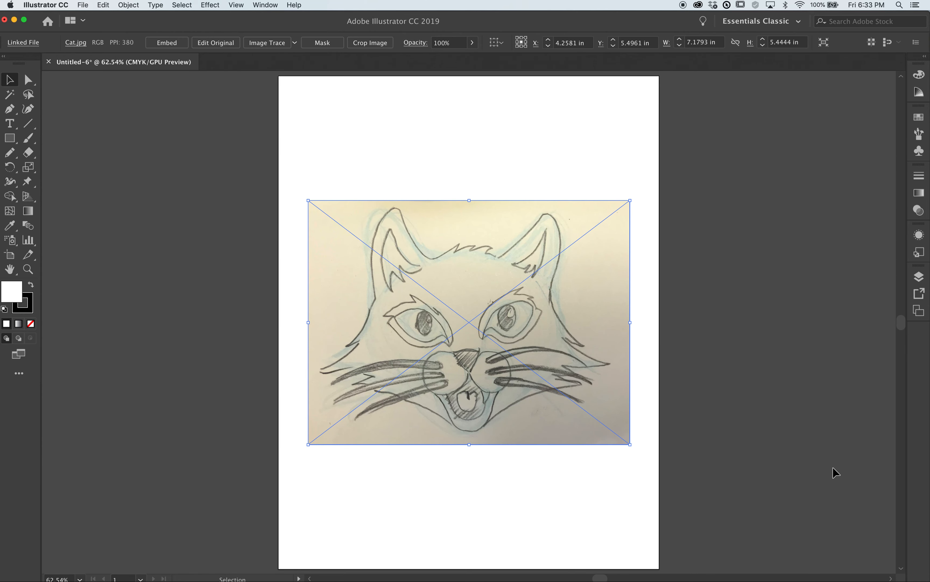
# - Show the document's layer list as a floating window beside the artboard, with the artboard list collapsed
pyautogui.click(920, 277)
pyautogui.moveTo(780, 272); pyautogui.dragTo(686, 133)
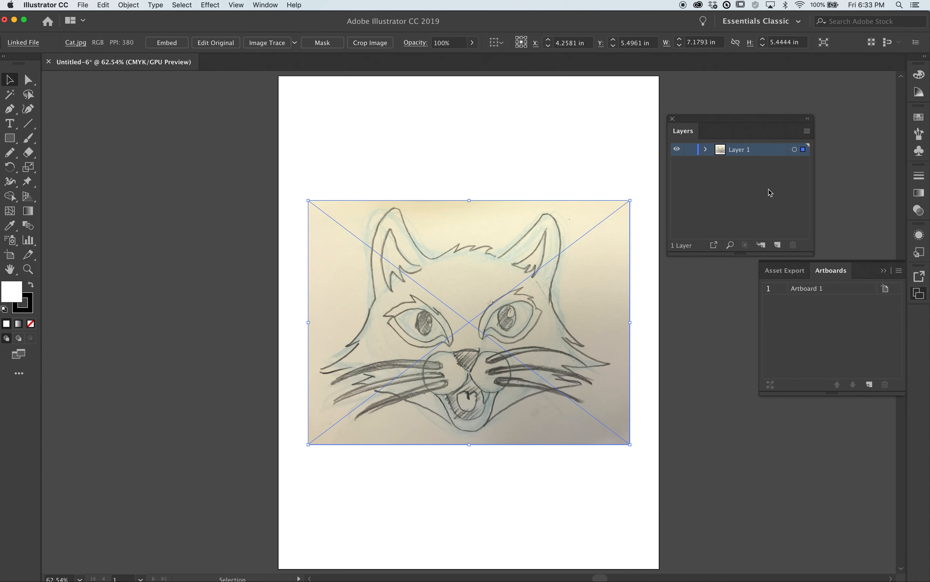
pyautogui.click(883, 272)
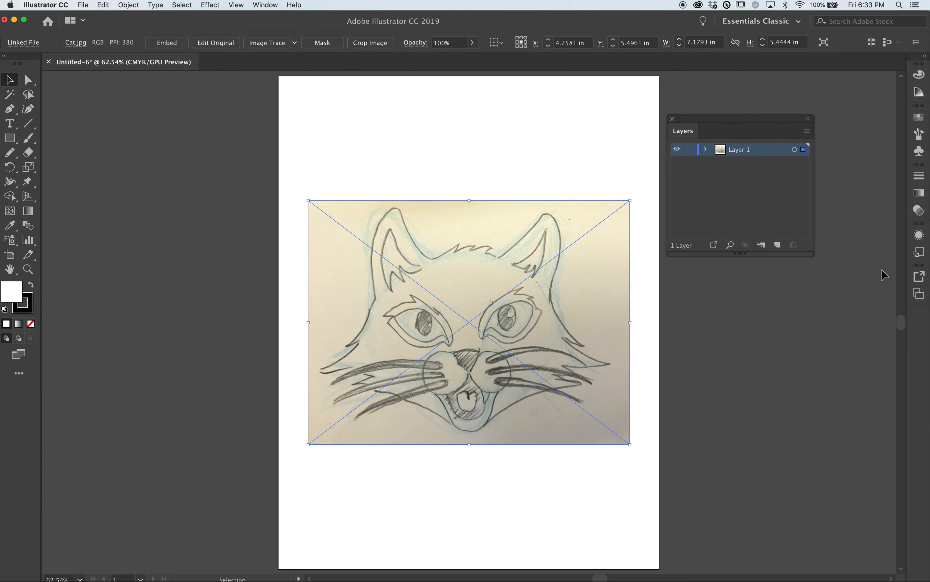
pyautogui.moveTo(735, 138); pyautogui.dragTo(762, 263)
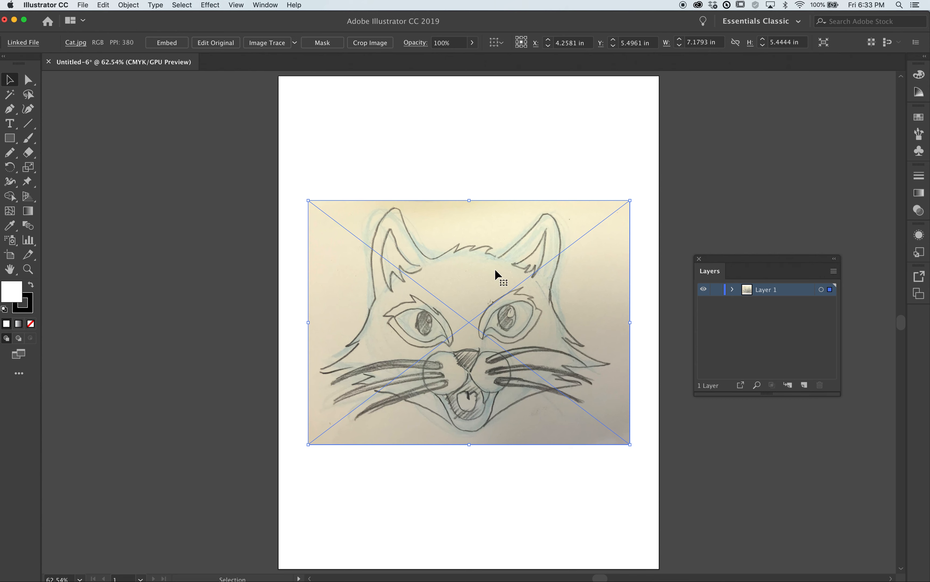
# - Rename the layer holding the cat sketch to Image and lock it
pyautogui.doubleClick(763, 291)
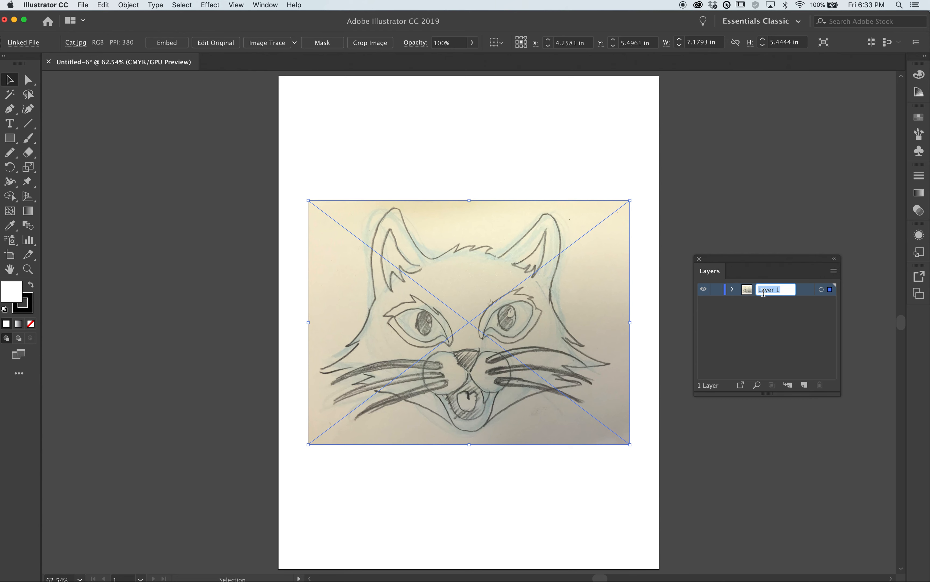
pyautogui.write('Image')
pyautogui.click(718, 290)
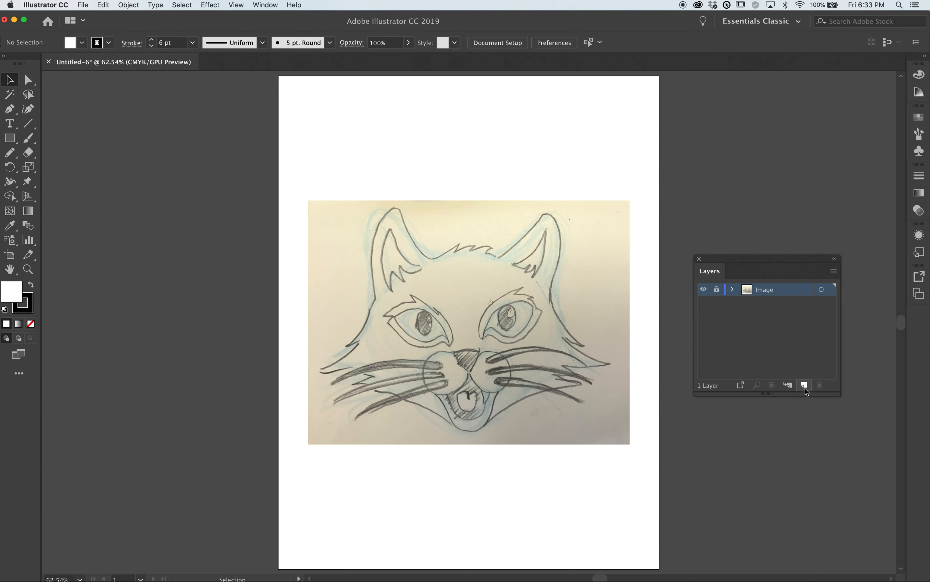
# - Create a new layer named Silhouette above the Image layer
pyautogui.click(834, 272)
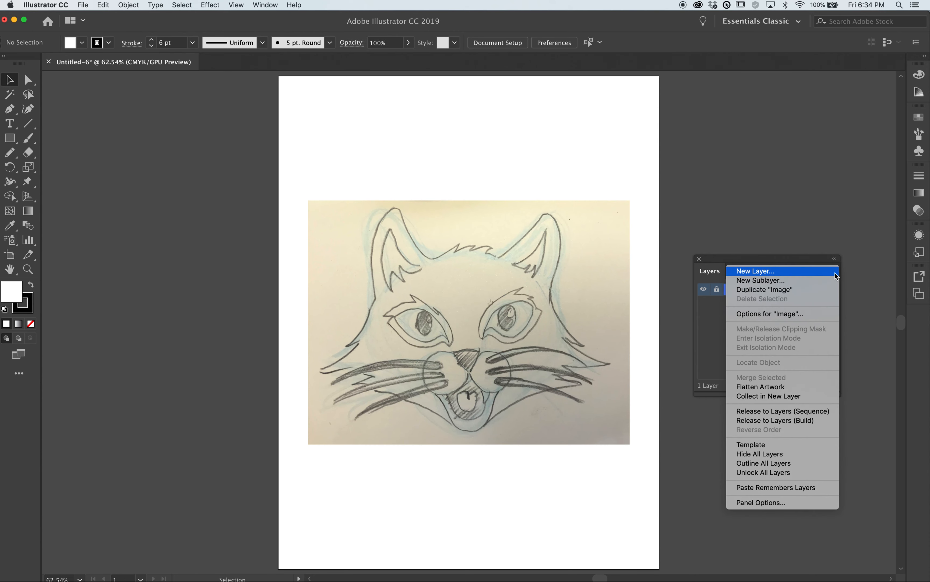
pyautogui.click(772, 271)
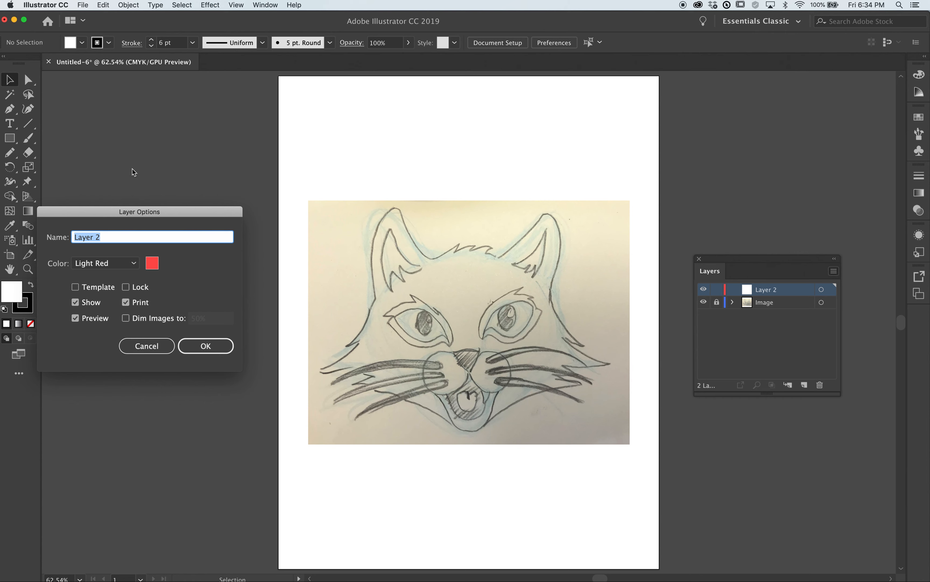
pyautogui.moveTo(174, 215); pyautogui.dragTo(419, 175)
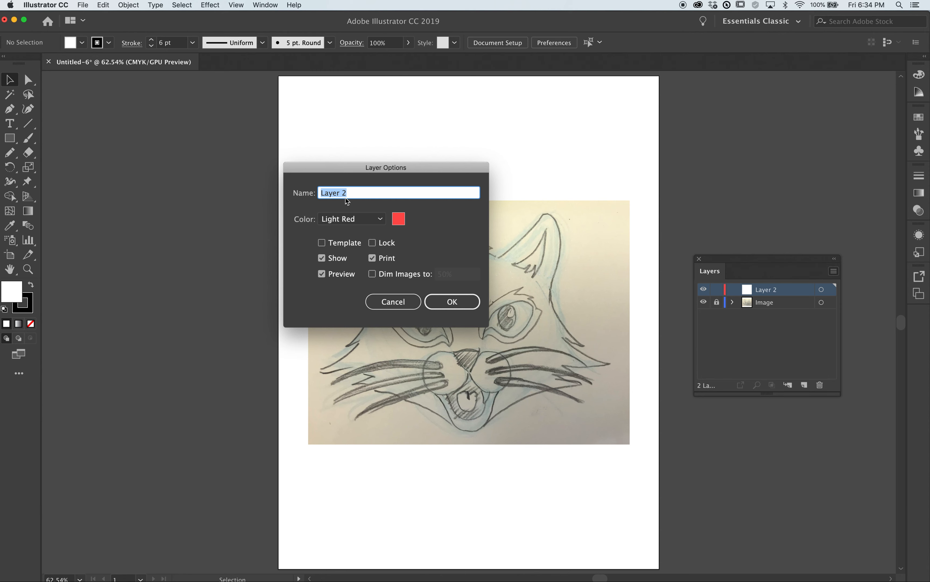
pyautogui.write('Silhouette')
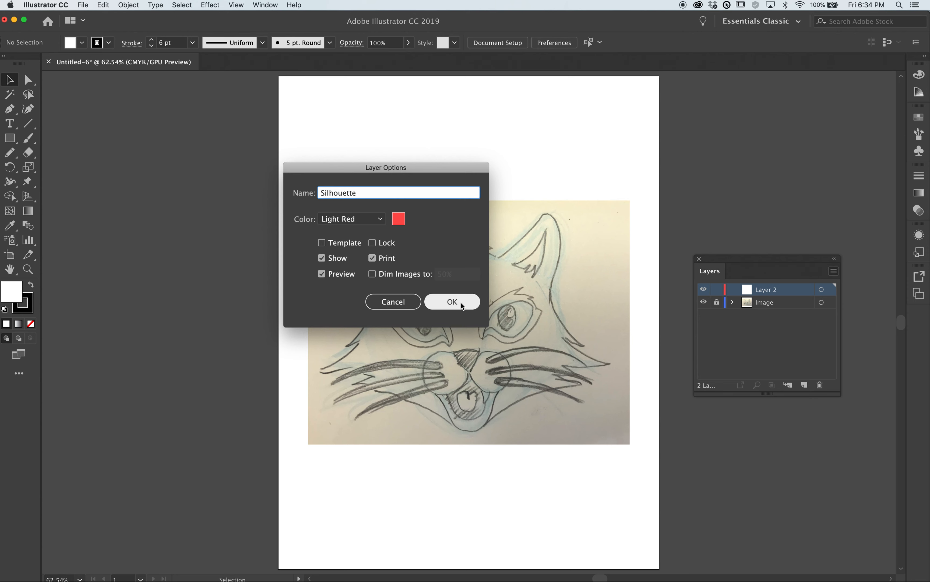
pyautogui.click(452, 304)
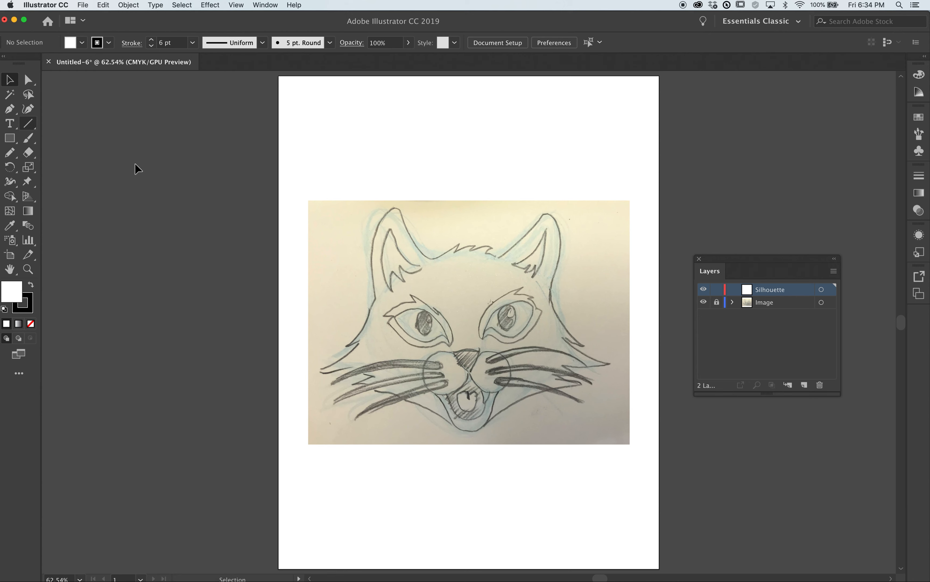
# - Trace the tip and outer edge of the cat's left ear with the Pen tool, redirecting the last handle toward the cheek
pyautogui.press('p')
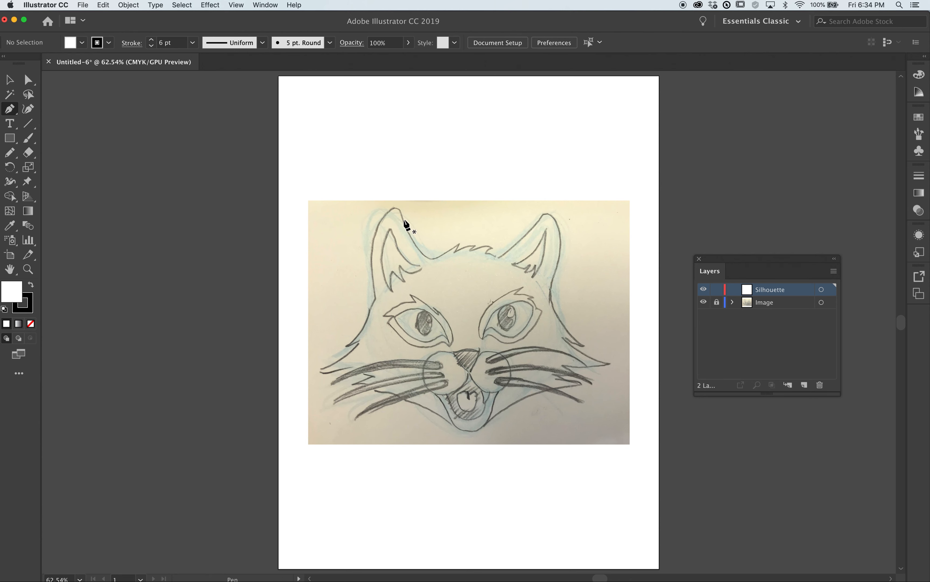
pyautogui.press('super+space')
pyautogui.moveTo(354, 187); pyautogui.dragTo(470, 330)
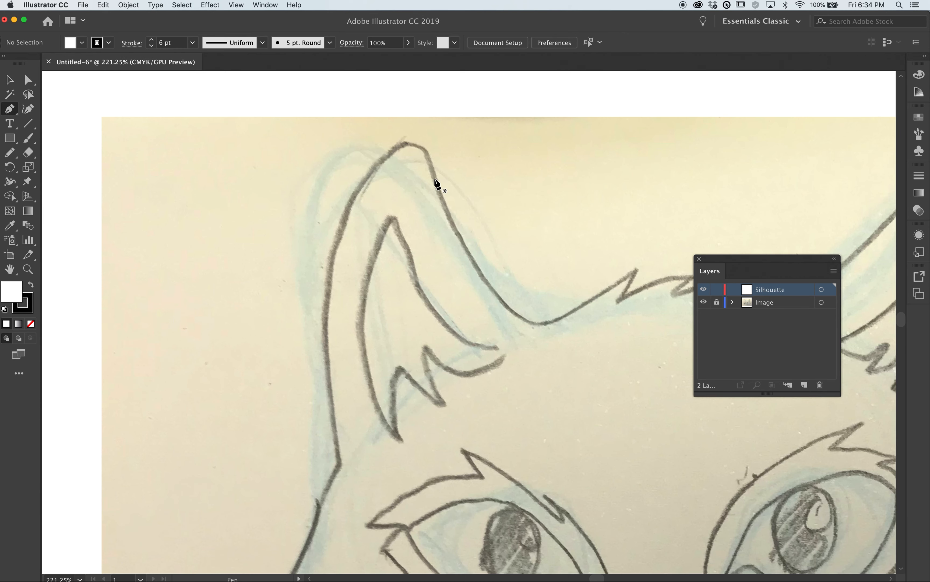
pyautogui.moveTo(430, 153); pyautogui.dragTo(349, 187)
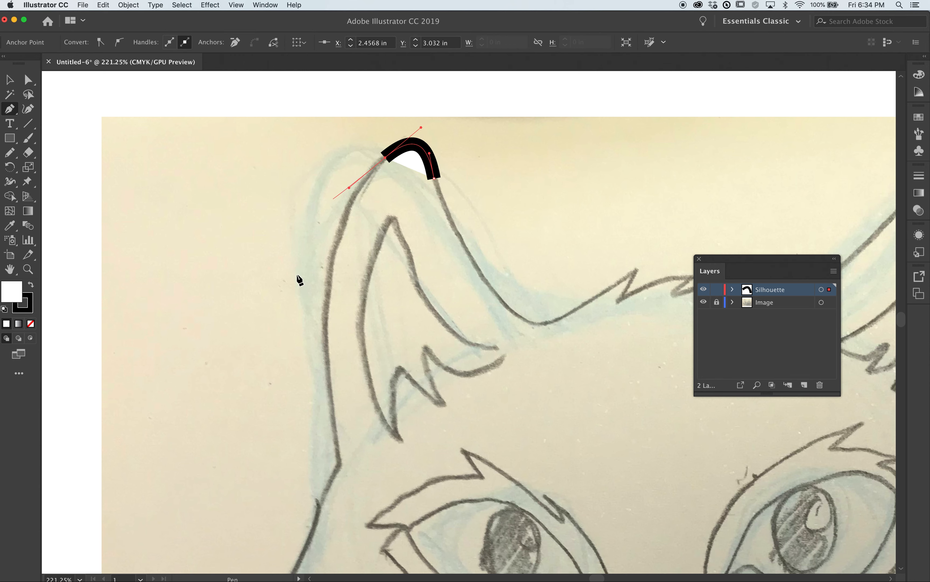
pyautogui.moveTo(340, 463); pyautogui.dragTo(385, 567)
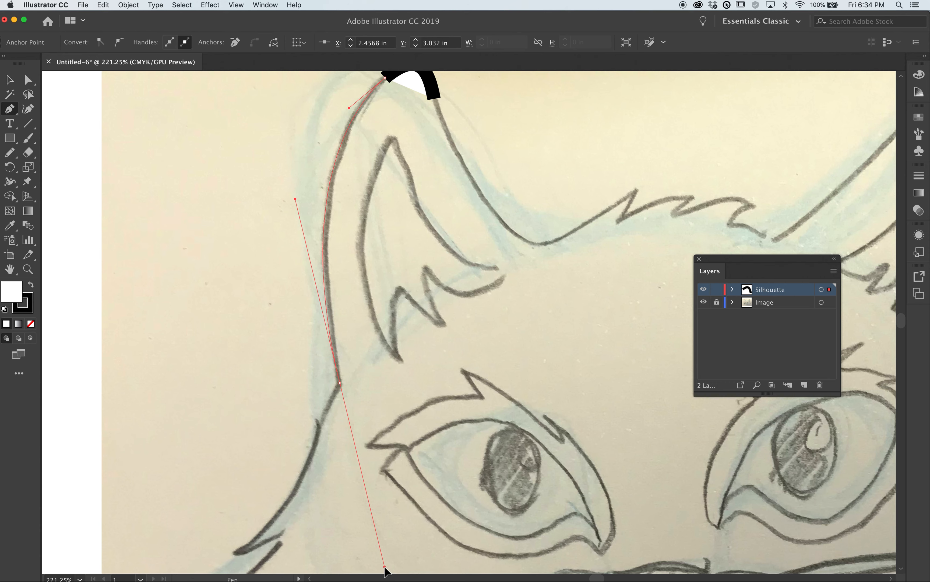
pyautogui.moveTo(385, 566); pyautogui.dragTo(384, 557)
pyautogui.moveTo(340, 383); pyautogui.dragTo(317, 403)
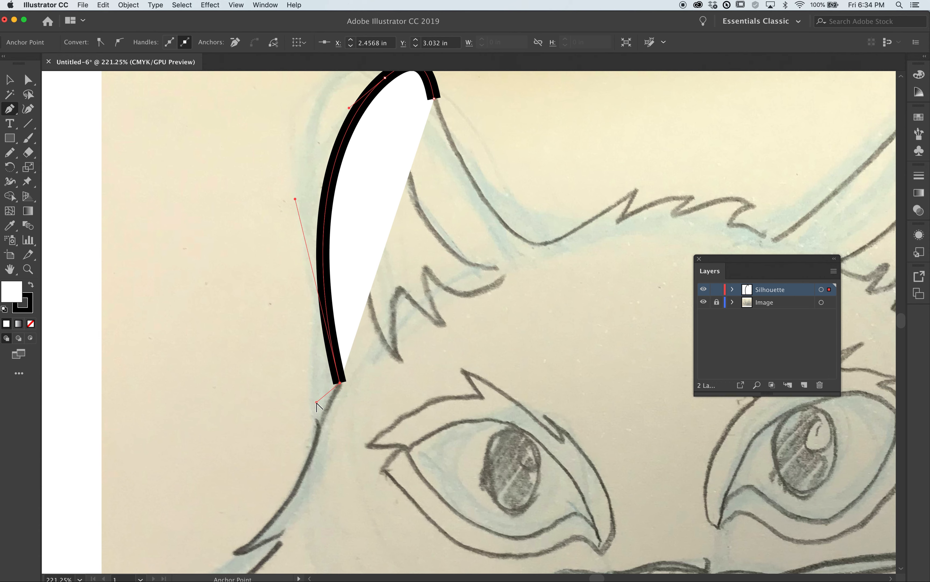
# - Set both the fill and the stroke of the ear path to None
pyautogui.click(30, 324)
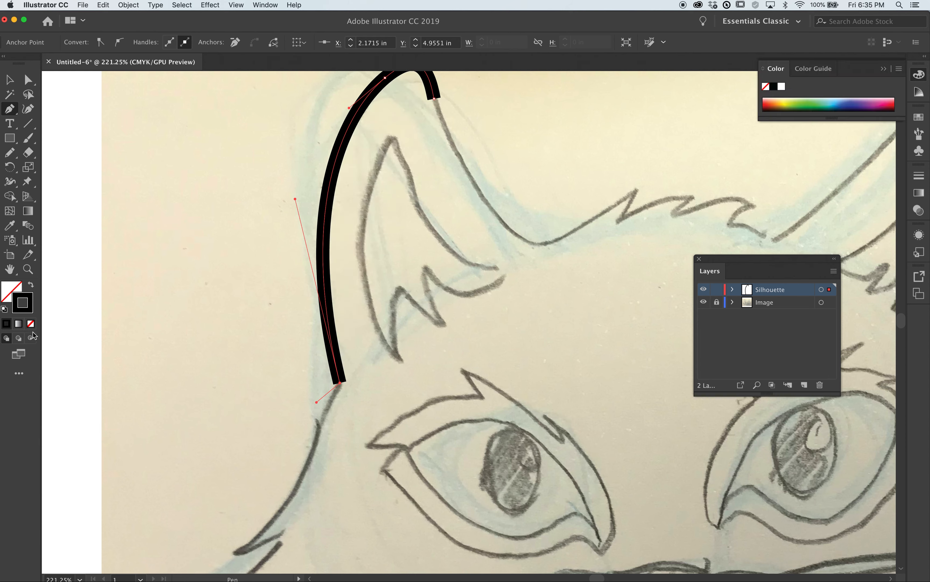
pyautogui.press('x')
pyautogui.click(31, 323)
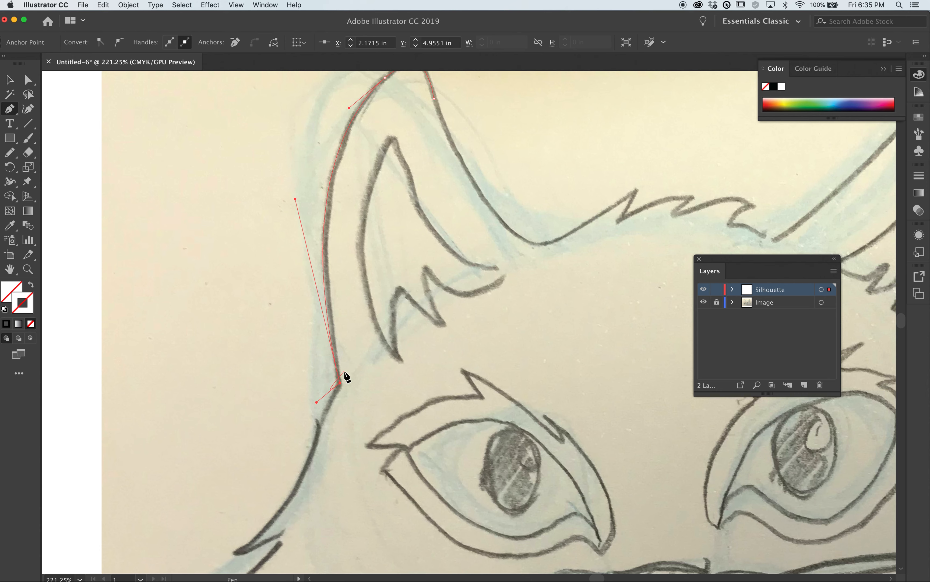
# - Move the ear path onto a new layer and return it to the Silhouette layer, deleting the extra layer
pyautogui.click(805, 386)
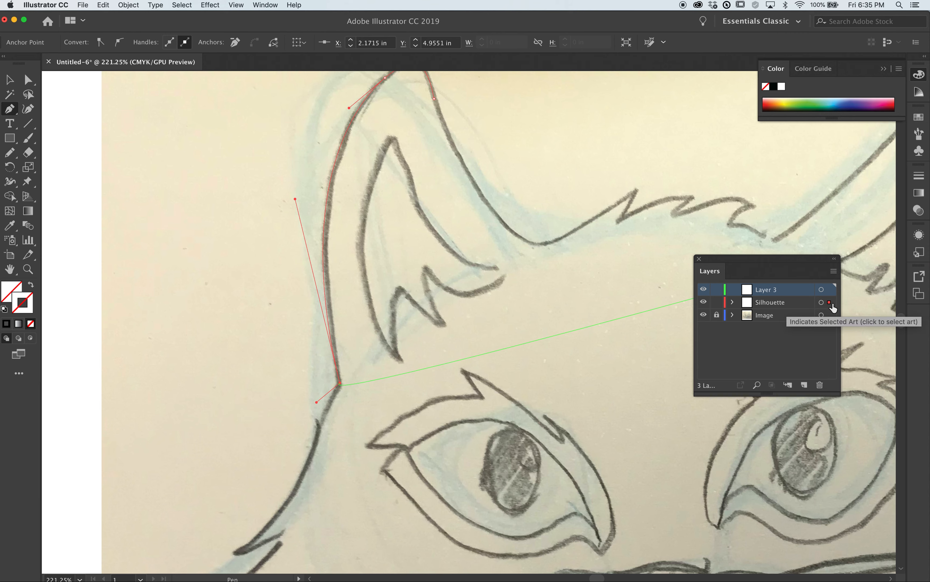
pyautogui.press('alt')
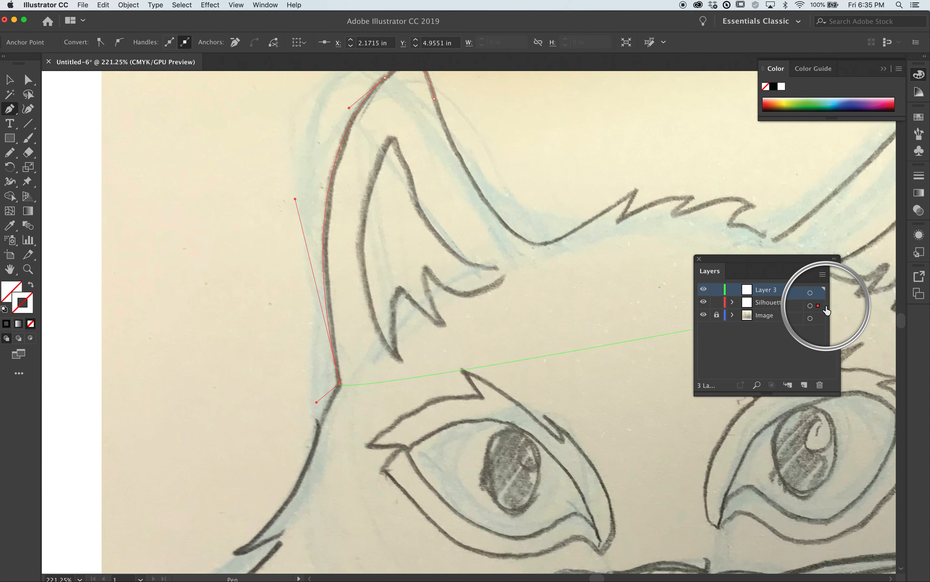
pyautogui.moveTo(828, 303); pyautogui.dragTo(829, 290)
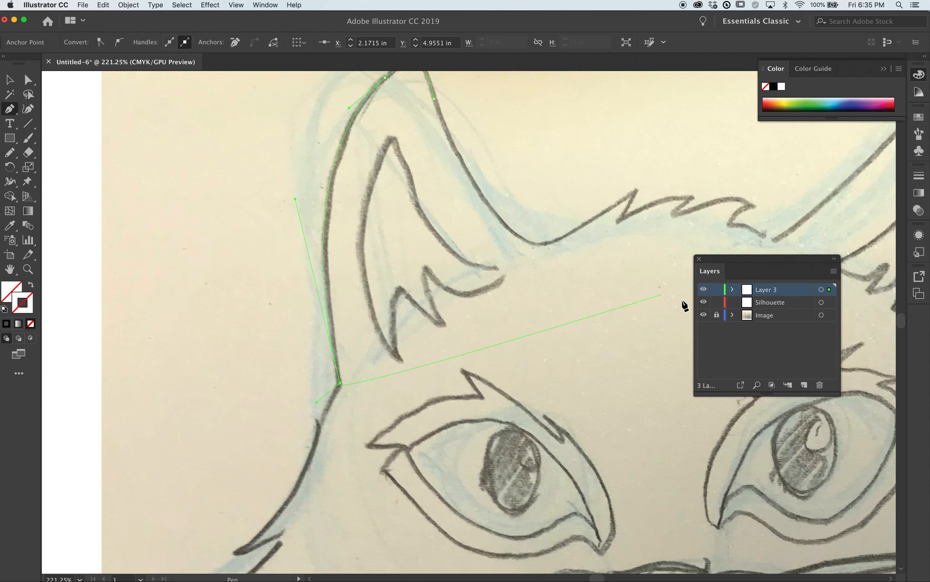
pyautogui.moveTo(829, 290); pyautogui.dragTo(829, 302)
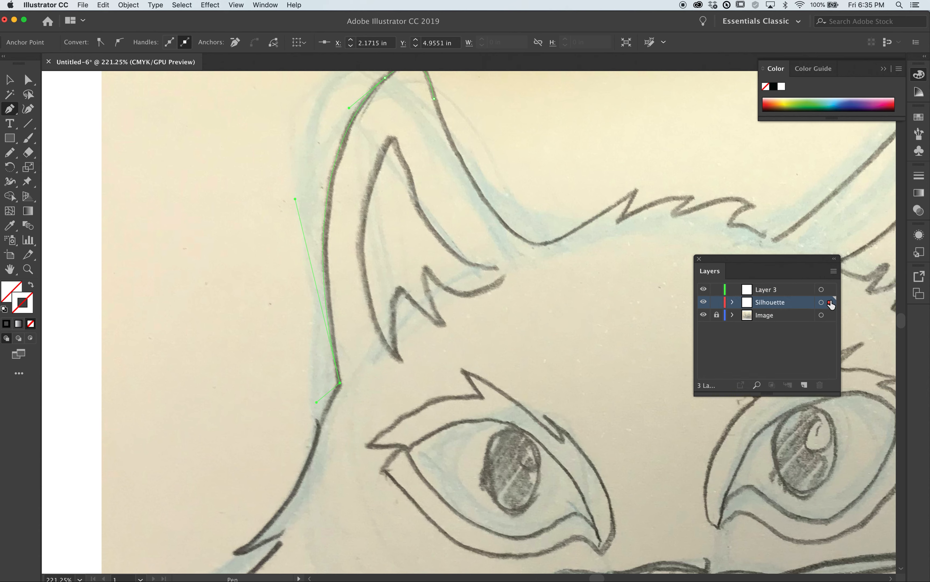
pyautogui.click(803, 291)
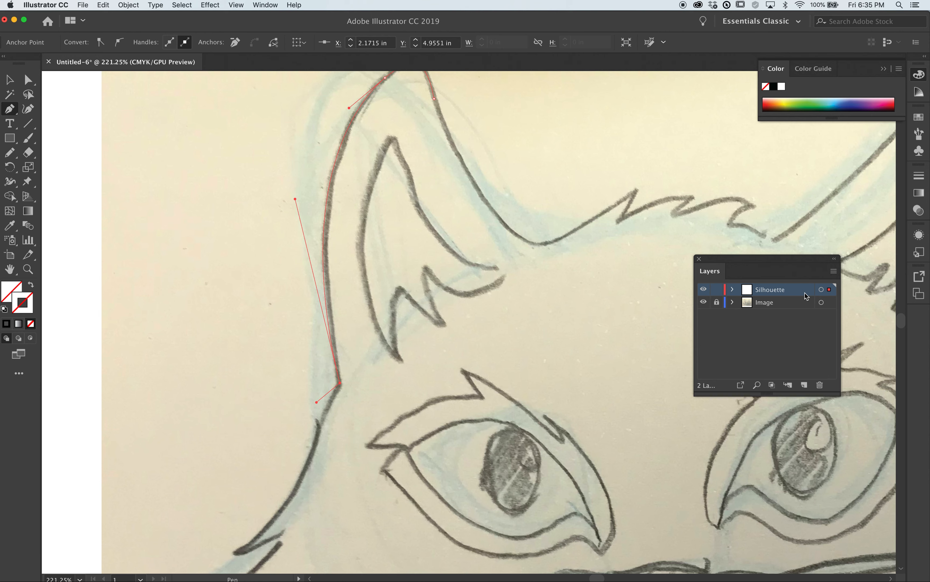
pyautogui.click(308, 459)
pyautogui.moveTo(298, 477); pyautogui.dragTo(298, 483)
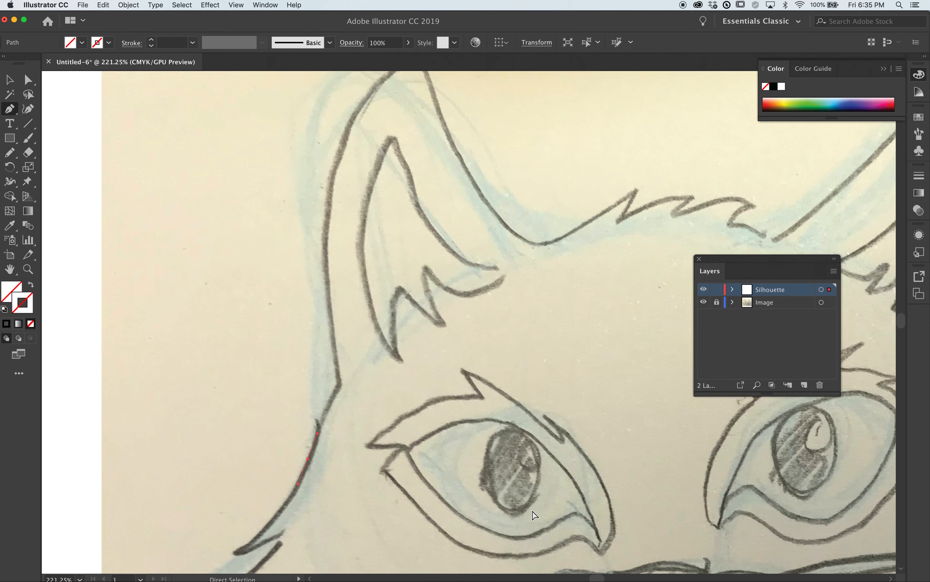
pyautogui.press('super+z')
# - Continue the path from the base of the left ear down to the first fur tip on the left cheek, fitting its curve handles
pyautogui.keyDown('super'); pyautogui.click(340, 382); pyautogui.keyUp('super')
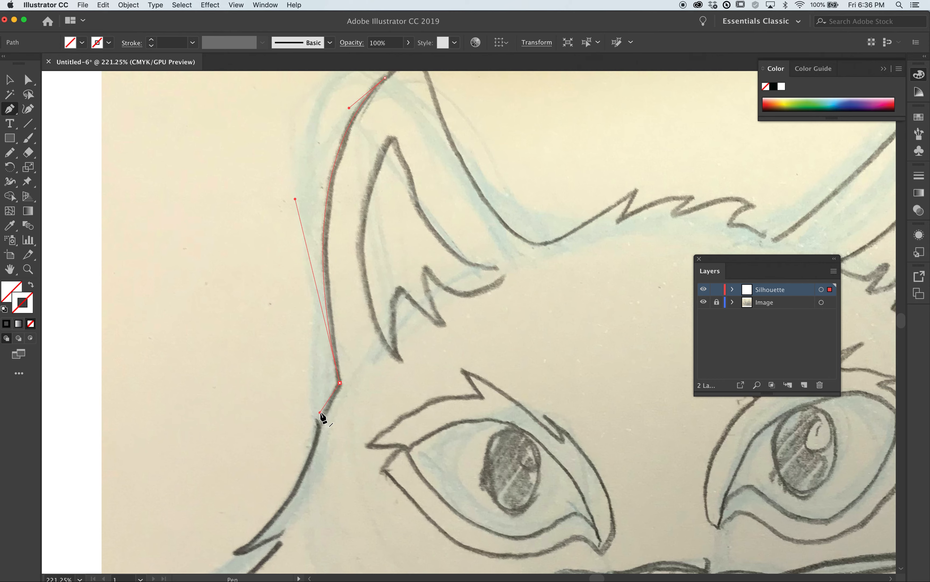
pyautogui.moveTo(374, 470); pyautogui.dragTo(467, 286)
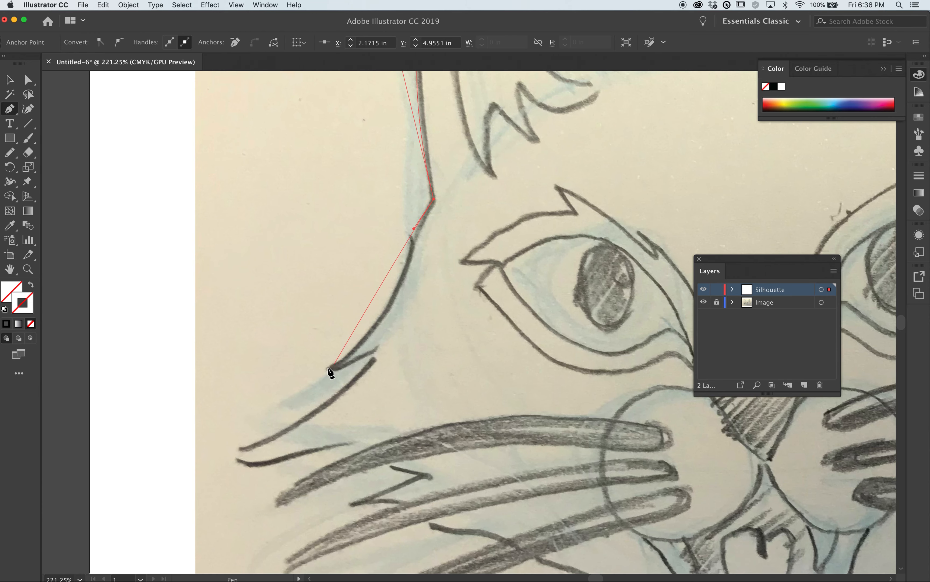
pyautogui.moveTo(329, 368); pyautogui.dragTo(275, 393)
pyautogui.moveTo(414, 228)
pyautogui.mouseDown()
pyautogui.moveTo(381, 260)
pyautogui.moveTo(411, 229)
pyautogui.mouseUp()
pyautogui.moveTo(277, 395); pyautogui.dragTo(223, 421)
pyautogui.moveTo(411, 230); pyautogui.dragTo(407, 238)
pyautogui.moveTo(223, 423); pyautogui.dragTo(230, 423)
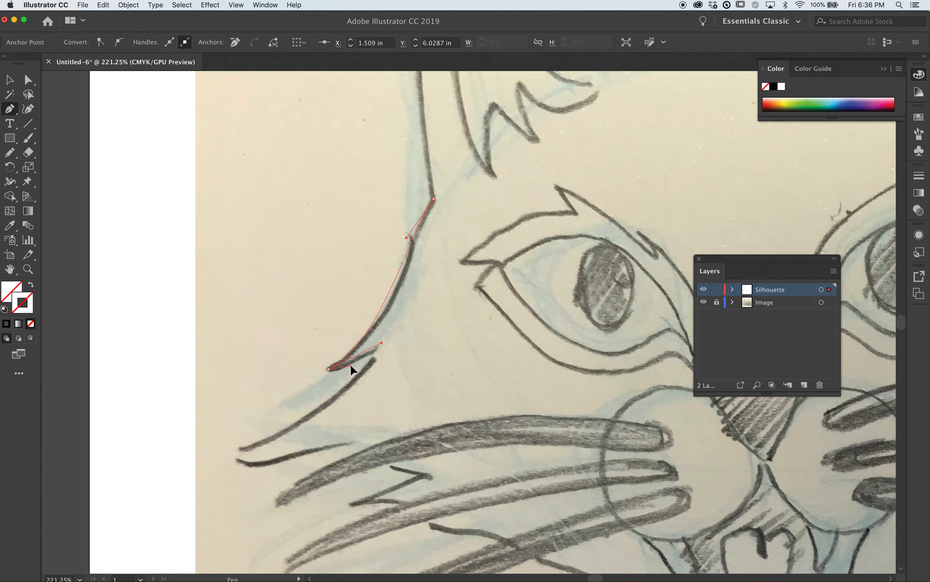
# - Trace the first fur notch and the long fur tip on the left cheek, adjusting the handles to follow the sketch
pyautogui.moveTo(381, 347); pyautogui.dragTo(395, 341)
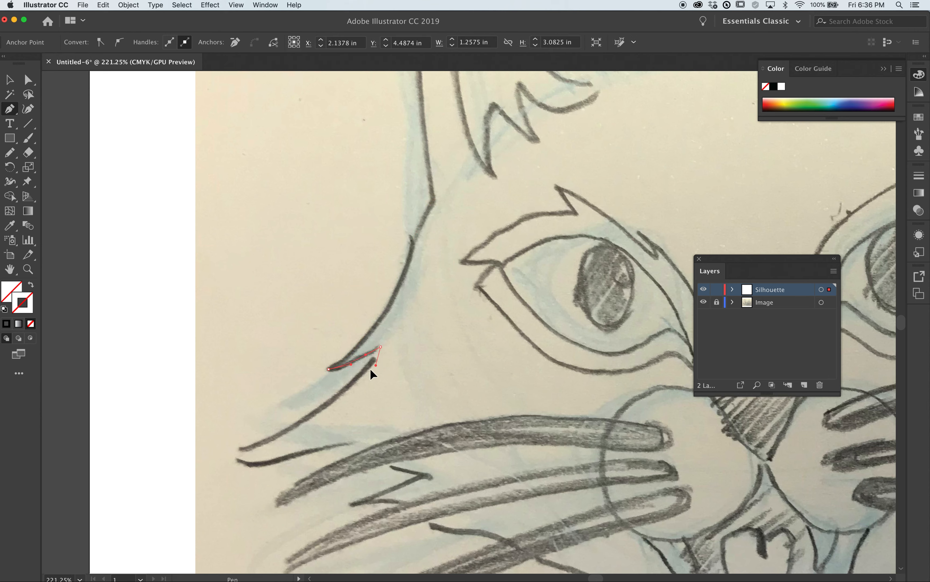
pyautogui.moveTo(371, 373); pyautogui.dragTo(366, 373)
pyautogui.moveTo(229, 453); pyautogui.dragTo(271, 476)
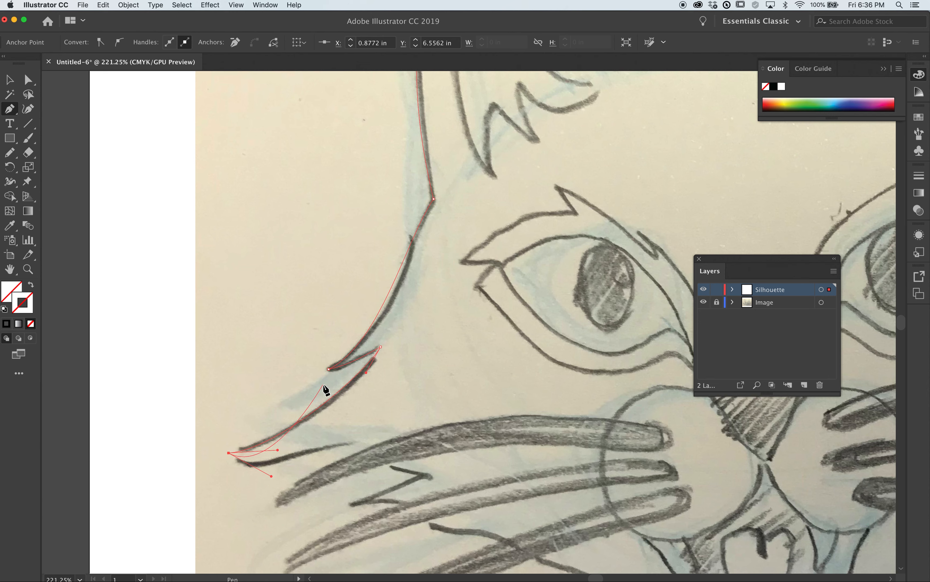
pyautogui.click(31, 79)
pyautogui.click(10, 108)
pyautogui.keyDown('super'); pyautogui.click(329, 369); pyautogui.keyUp('super')
pyautogui.moveTo(382, 346); pyautogui.dragTo(400, 335)
pyautogui.moveTo(229, 454); pyautogui.dragTo(246, 466)
# - Trace from the long left cheek tip through the zigzag behind the whiskers to the lowest fur tip, reshaping the connecting curve
pyautogui.moveTo(424, 474); pyautogui.dragTo(504, 531)
pyautogui.moveTo(398, 492); pyautogui.dragTo(392, 487)
pyautogui.moveTo(248, 471); pyautogui.dragTo(254, 492)
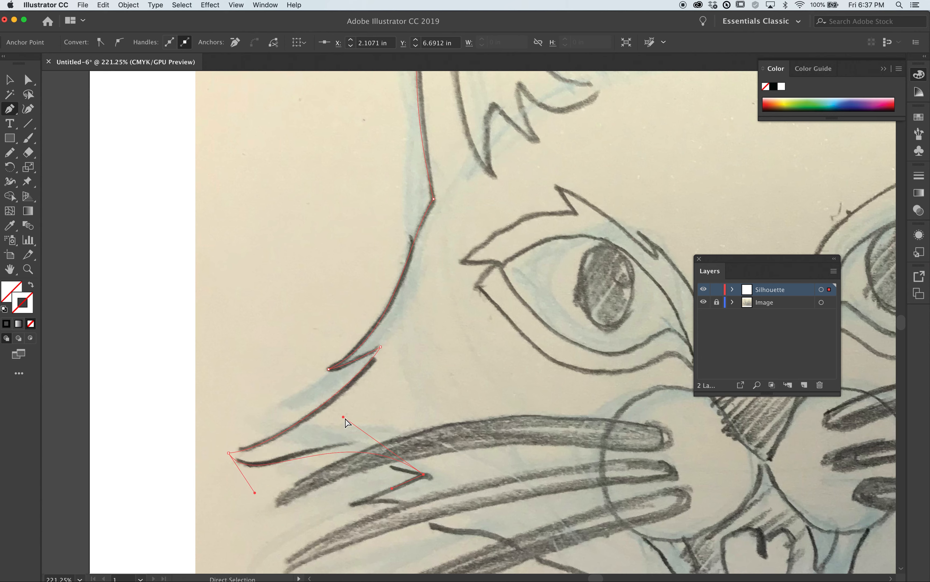
pyautogui.moveTo(343, 416)
pyautogui.mouseDown()
pyautogui.moveTo(365, 400)
pyautogui.moveTo(449, 223)
pyautogui.mouseUp()
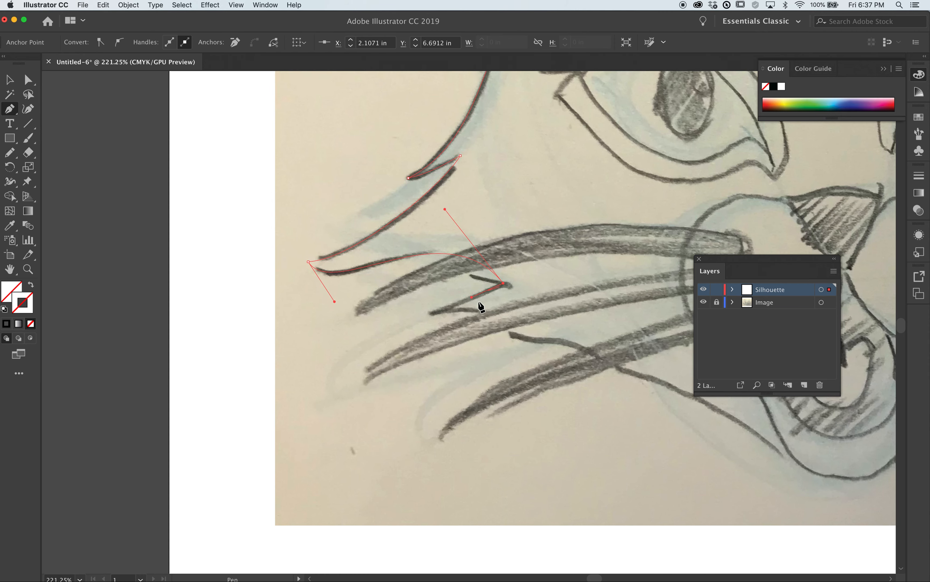
pyautogui.click(430, 313)
pyautogui.moveTo(469, 312); pyautogui.dragTo(472, 312)
# - Trace the left jawline and the curve under the chin, aiming the last handle along the right jaw
pyautogui.moveTo(674, 442); pyautogui.dragTo(372, 285)
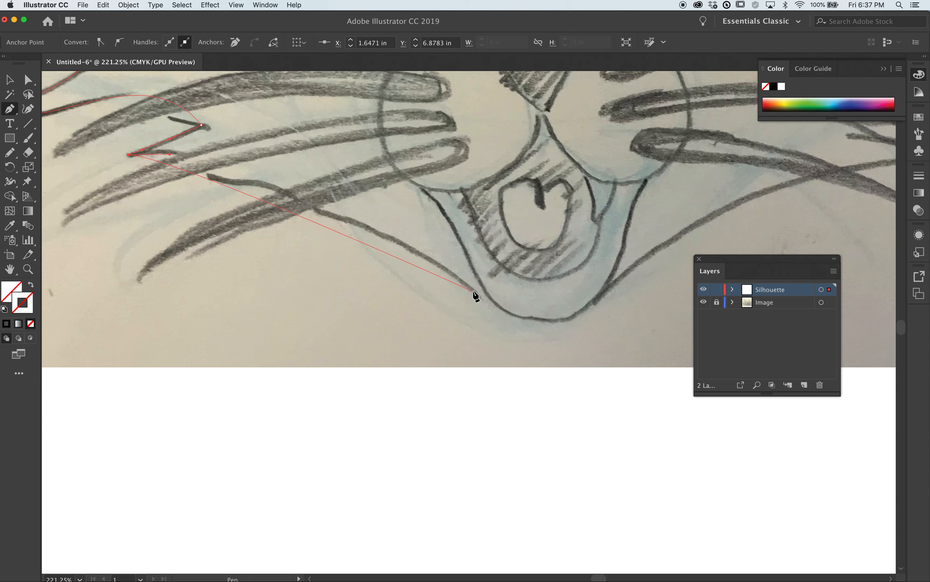
pyautogui.moveTo(486, 298); pyautogui.dragTo(578, 379)
pyautogui.moveTo(580, 382); pyautogui.dragTo(580, 382)
pyautogui.moveTo(579, 382); pyautogui.dragTo(506, 316)
pyautogui.click(600, 296)
pyautogui.moveTo(616, 277); pyautogui.dragTo(646, 253)
# - Extend the path along the right jawline to the lowest fur tip on the right cheek
pyautogui.press('space')
pyautogui.moveTo(713, 222); pyautogui.dragTo(361, 263)
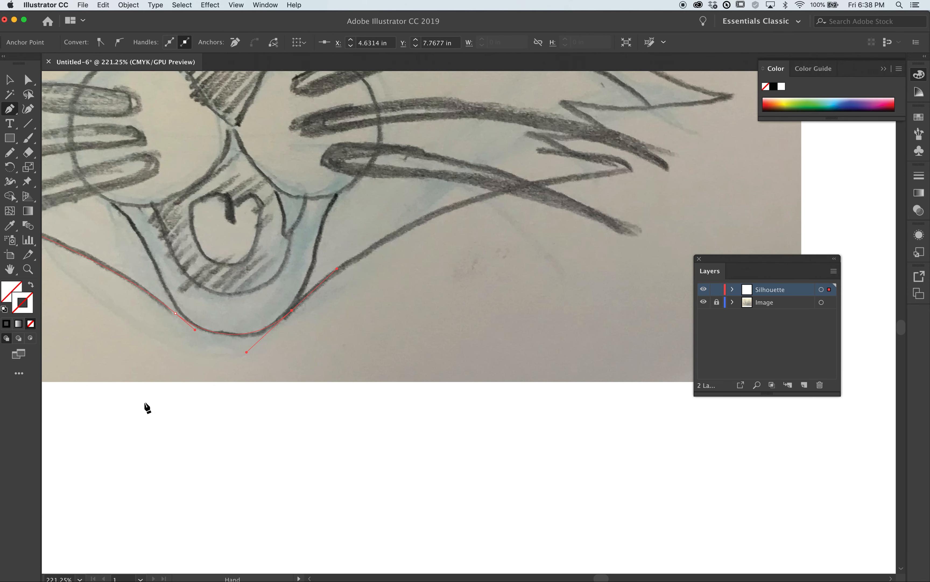
pyautogui.moveTo(147, 407); pyautogui.dragTo(58, 405)
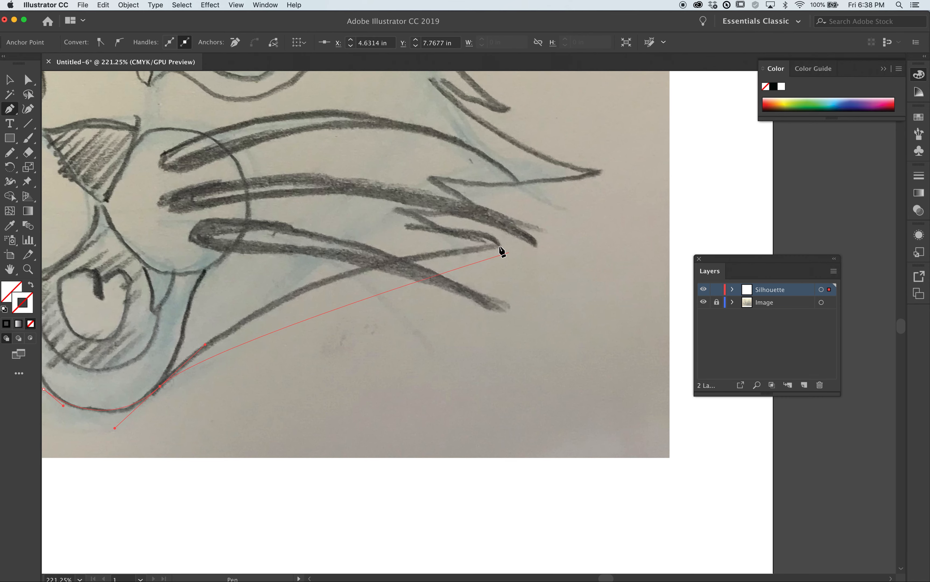
pyautogui.moveTo(498, 247); pyautogui.dragTo(655, 250)
pyautogui.moveTo(656, 250); pyautogui.dragTo(481, 229)
# - Trace the zigzag fur behind the right whiskers out to the long fur tip on the right cheek
pyautogui.moveTo(387, 209); pyautogui.dragTo(408, 203)
pyautogui.click(412, 211)
pyautogui.moveTo(517, 209); pyautogui.dragTo(494, 188)
pyautogui.press('super+z')
pyautogui.moveTo(594, 169); pyautogui.dragTo(544, 157)
# - Trace the upper fur notch and tip on the right cheek and continue up to the base of the right ear
pyautogui.press('space')
pyautogui.moveTo(439, 193); pyautogui.dragTo(456, 317)
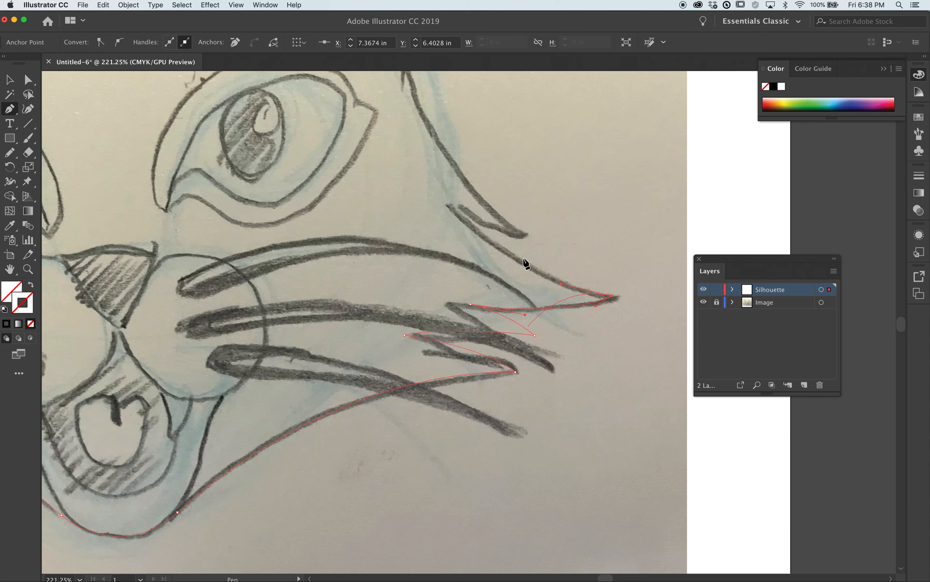
pyautogui.moveTo(454, 205); pyautogui.dragTo(436, 160)
pyautogui.moveTo(520, 234); pyautogui.dragTo(531, 234)
pyautogui.moveTo(457, 146); pyautogui.dragTo(420, 376)
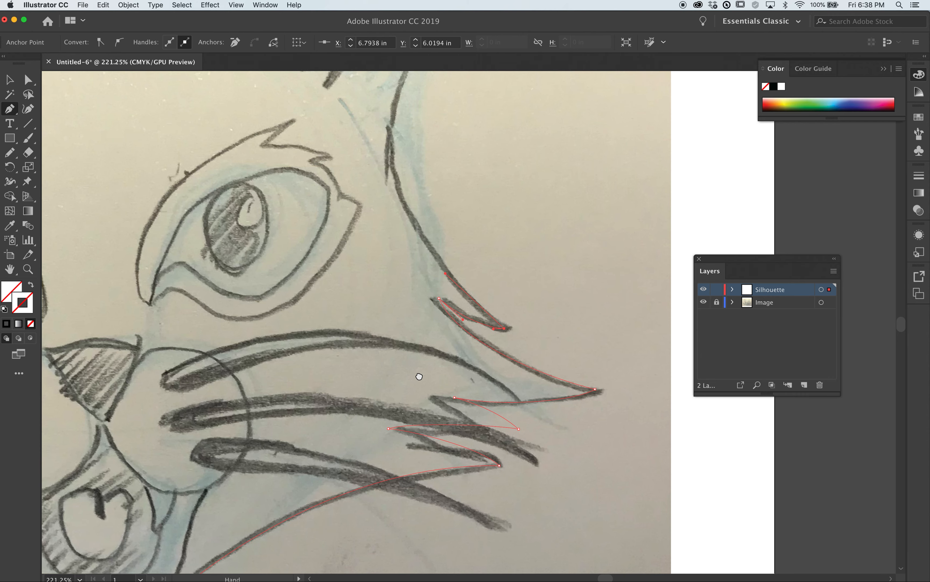
pyautogui.moveTo(367, 277); pyautogui.dragTo(410, 173)
# - Trace the right ear over its tip to its inner base, adjusting the handles to match the sketched edge
pyautogui.moveTo(403, 134); pyautogui.dragTo(488, 308)
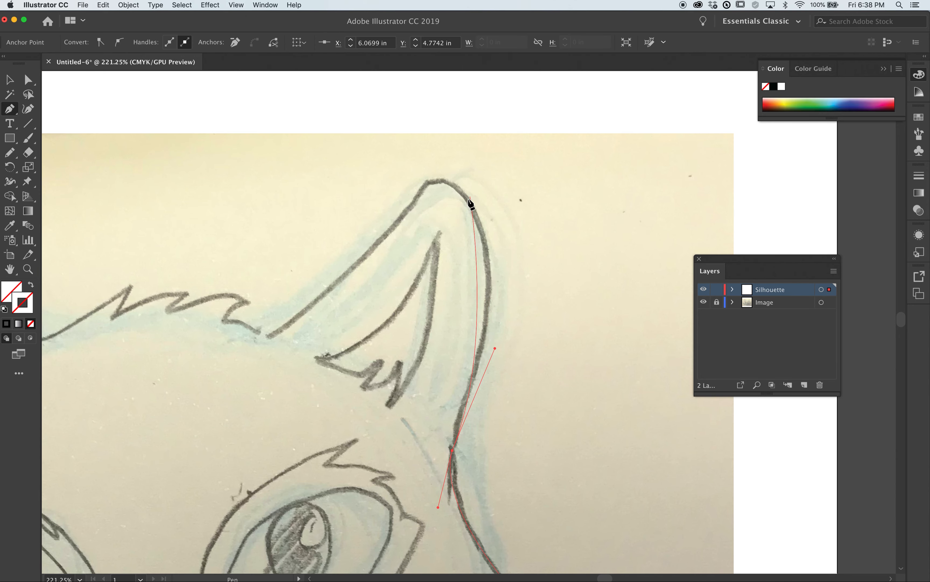
pyautogui.moveTo(463, 194); pyautogui.dragTo(433, 158)
pyautogui.moveTo(264, 333); pyautogui.dragTo(211, 345)
pyautogui.moveTo(252, 322); pyautogui.dragTo(252, 322)
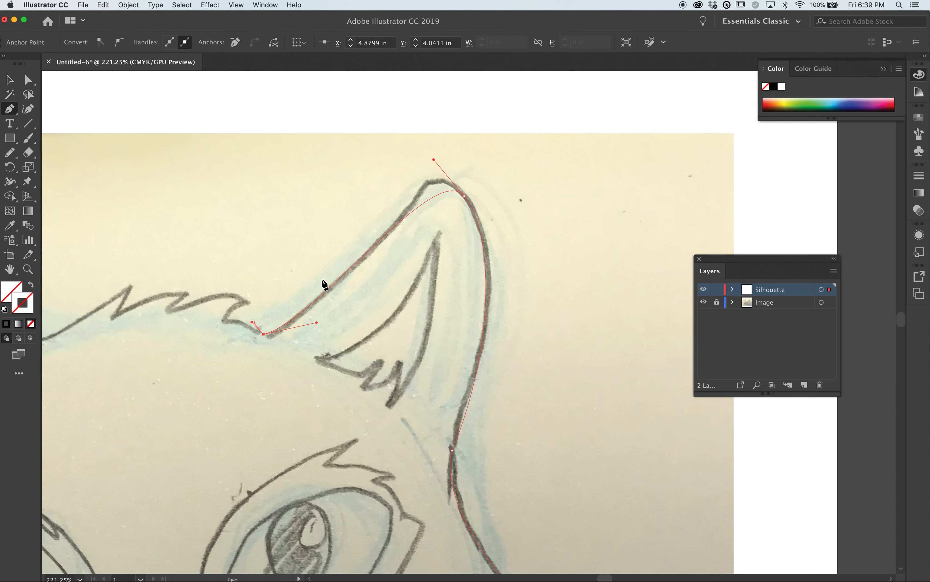
pyautogui.moveTo(435, 160); pyautogui.dragTo(415, 132)
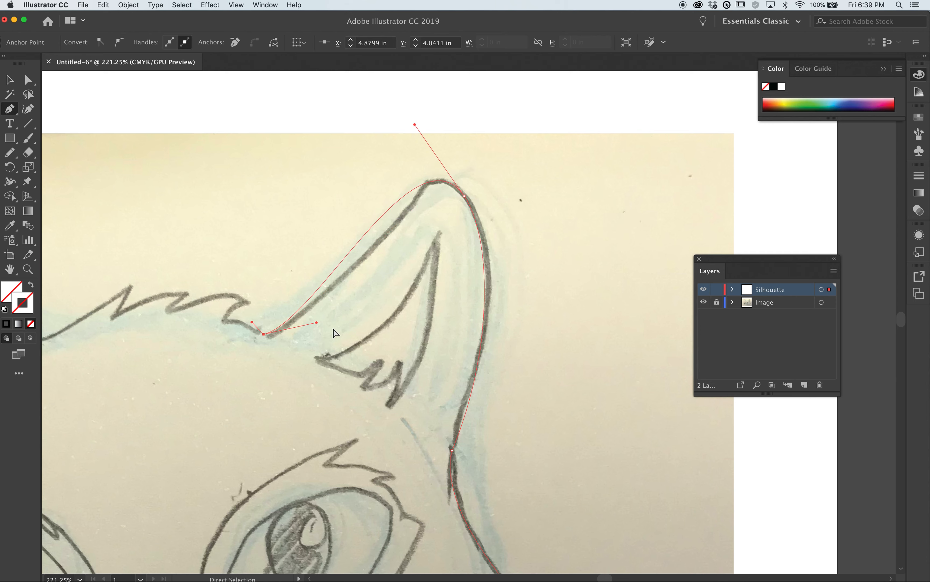
pyautogui.moveTo(317, 326); pyautogui.dragTo(422, 251)
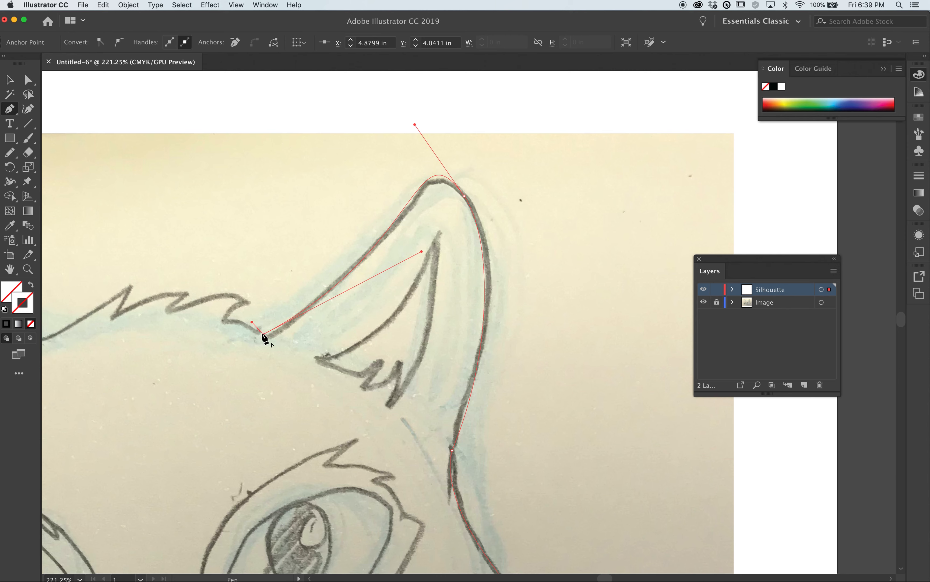
# - Trace the spiky fur on top of the head and the inner edge of the left ear, closing the path at its starting anchor
pyautogui.click(223, 320)
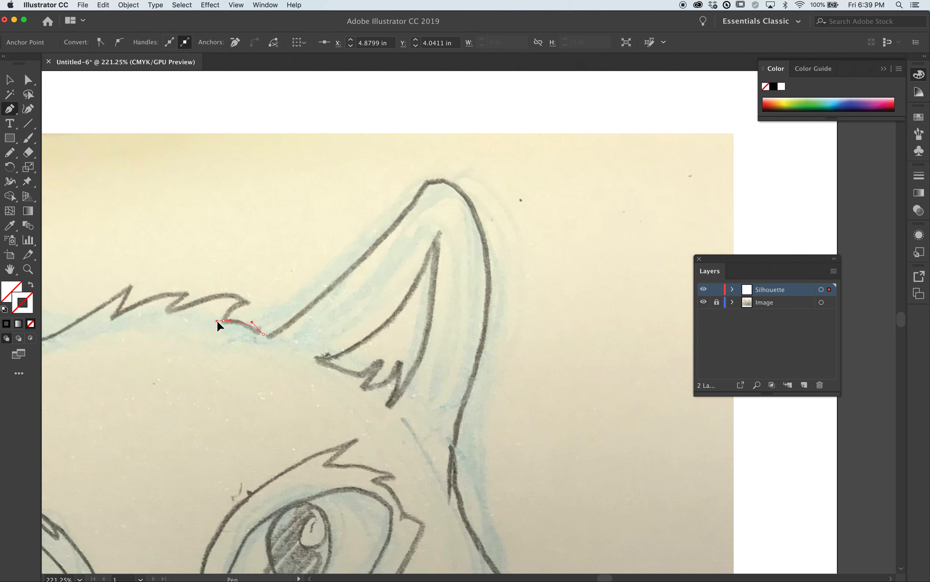
pyautogui.click(248, 303)
pyautogui.moveTo(252, 301); pyautogui.dragTo(237, 292)
pyautogui.moveTo(168, 311); pyautogui.dragTo(172, 287)
pyautogui.moveTo(115, 317)
pyautogui.mouseDown()
pyautogui.moveTo(110, 323)
pyautogui.moveTo(135, 280)
pyautogui.moveTo(108, 308)
pyautogui.moveTo(358, 336)
pyautogui.moveTo(320, 357)
pyautogui.mouseUp()
pyautogui.moveTo(276, 328); pyautogui.dragTo(257, 291)
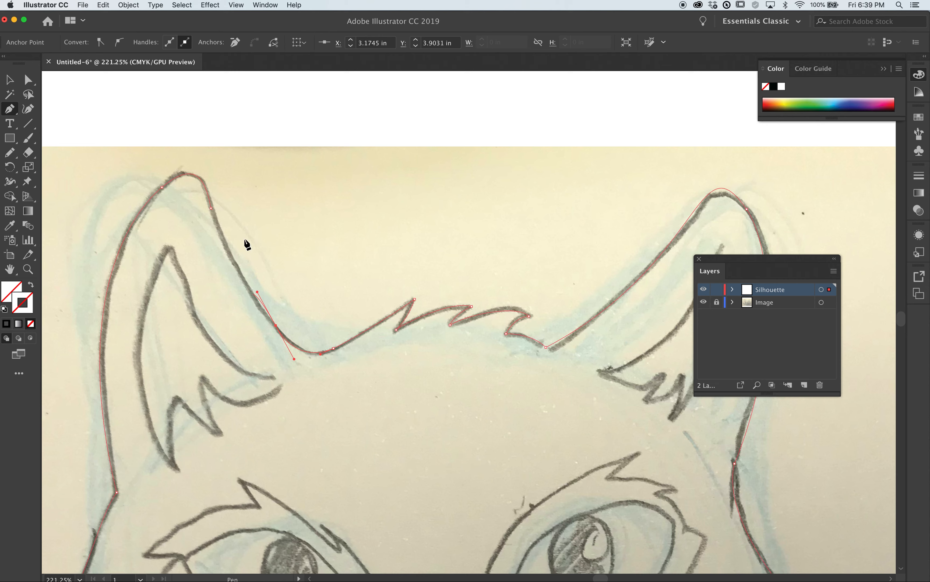
pyautogui.moveTo(211, 207); pyautogui.dragTo(204, 174)
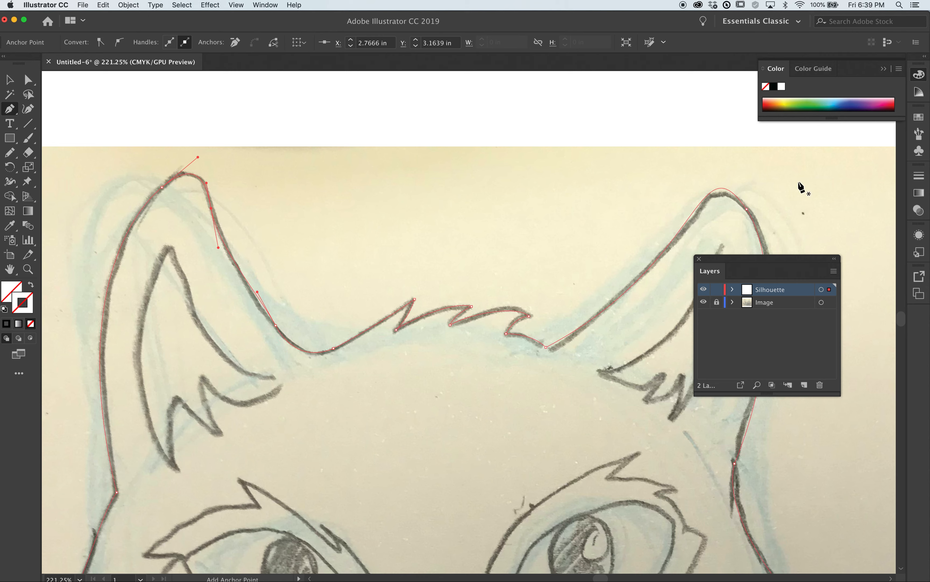
# - Give the closed silhouette a red fill and a stroke of None, and deselect it
pyautogui.click(771, 101)
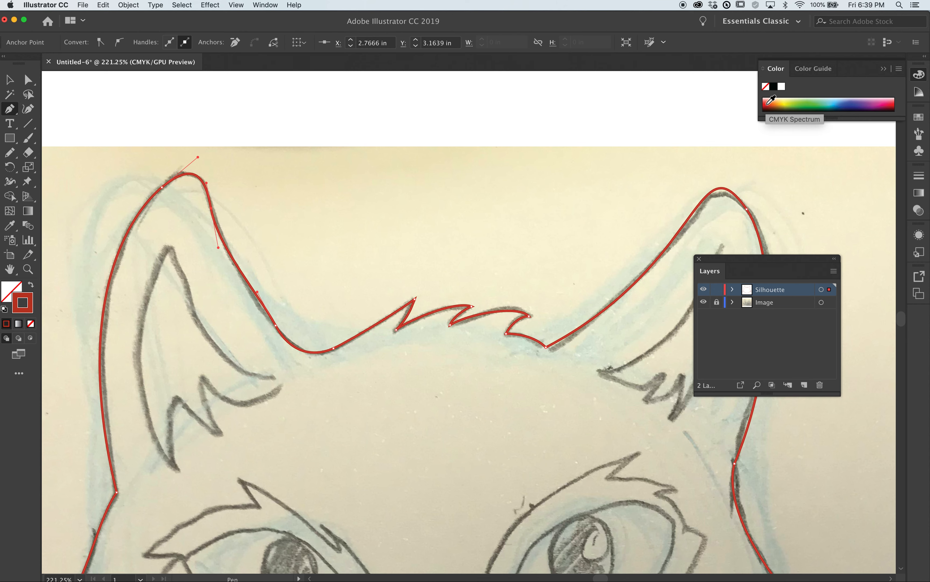
pyautogui.moveTo(26, 298); pyautogui.dragTo(14, 288)
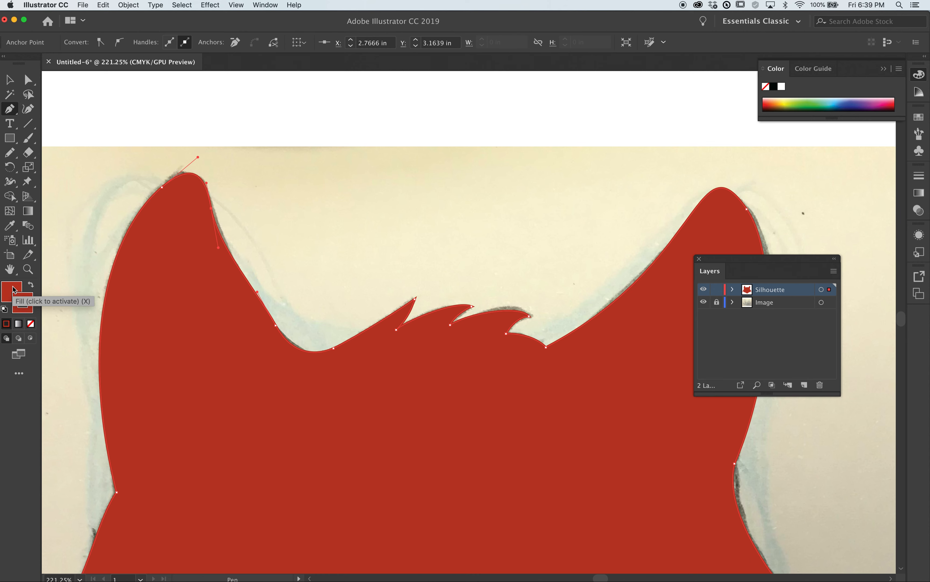
pyautogui.click(31, 324)
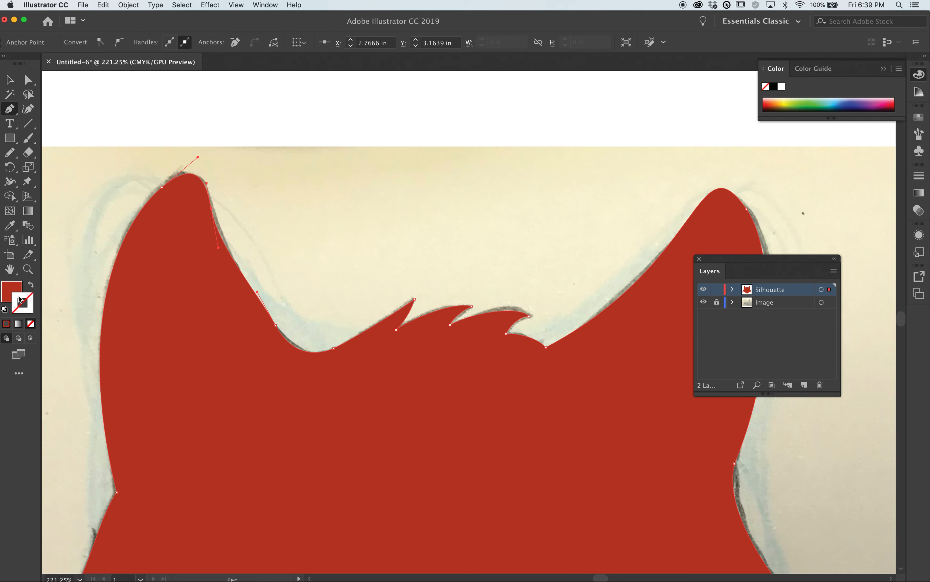
pyautogui.keyDown('super'); pyautogui.click(502, 273); pyautogui.keyUp('super')
# - Lock the Silhouette layer, and hide and show it to compare the shape with the whole sketch
pyautogui.keyDown('alt'); pyautogui.keyDown('super'); pyautogui.click(540, 436); pyautogui.keyUp('super'); pyautogui.keyUp('alt')
pyautogui.keyDown('alt'); pyautogui.keyDown('super'); pyautogui.click(527, 432); pyautogui.keyUp('super'); pyautogui.keyUp('alt')
pyautogui.keyDown('alt'); pyautogui.keyDown('super'); pyautogui.click(457, 411); pyautogui.keyUp('super'); pyautogui.keyUp('alt')
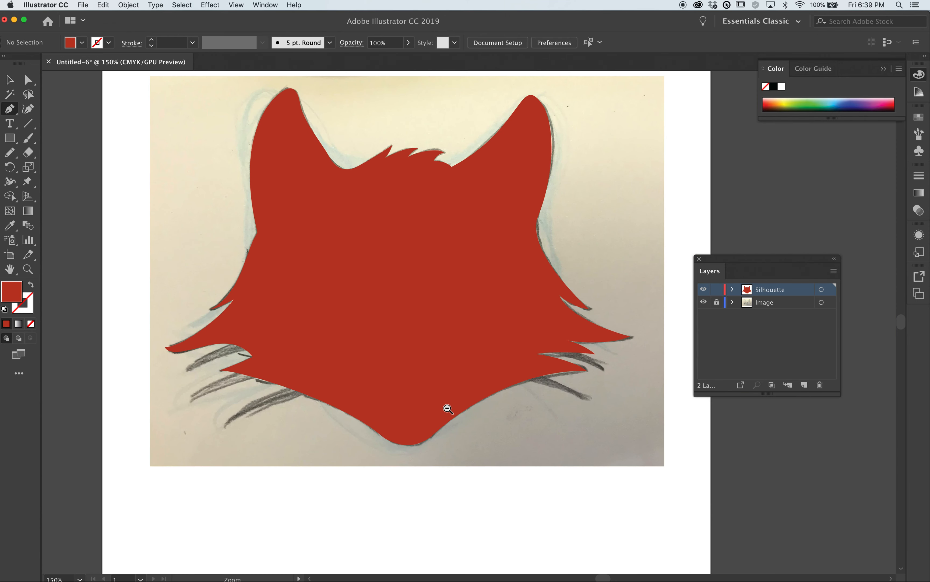
pyautogui.moveTo(470, 363); pyautogui.dragTo(480, 399)
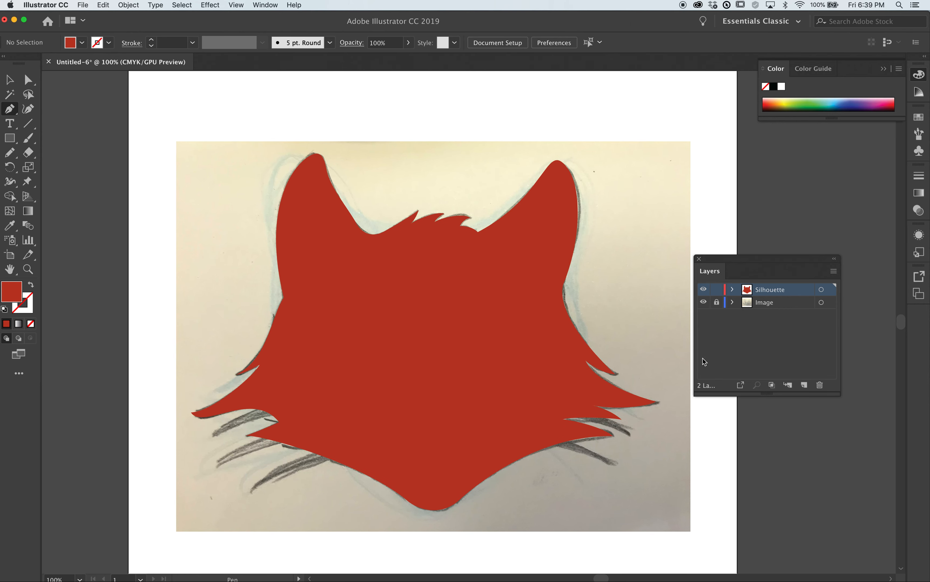
pyautogui.click(718, 290)
pyautogui.click(705, 290)
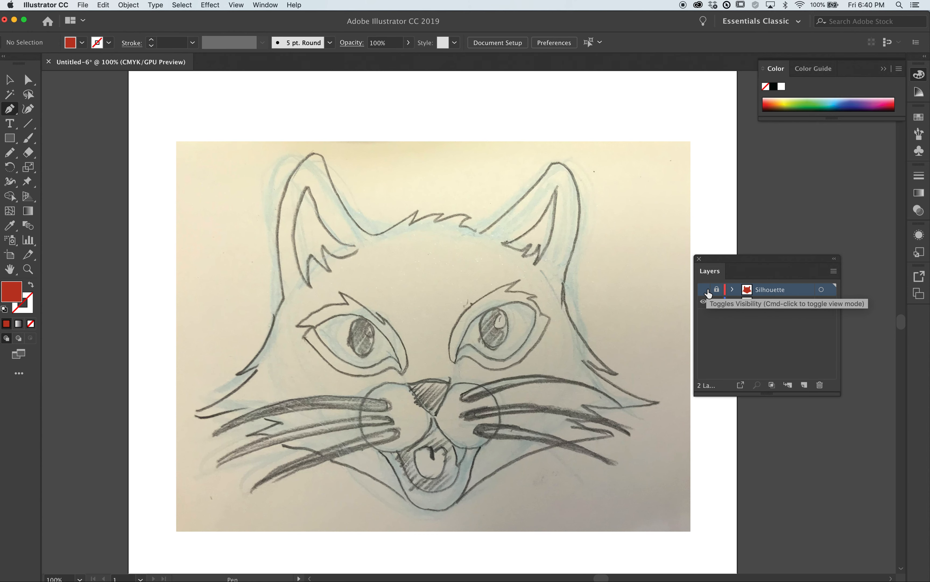
pyautogui.click(707, 291)
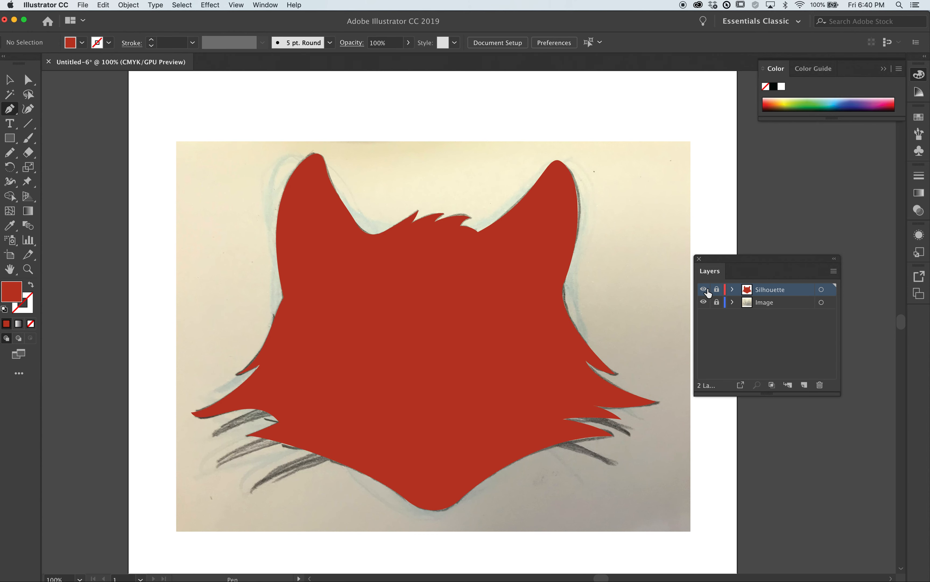